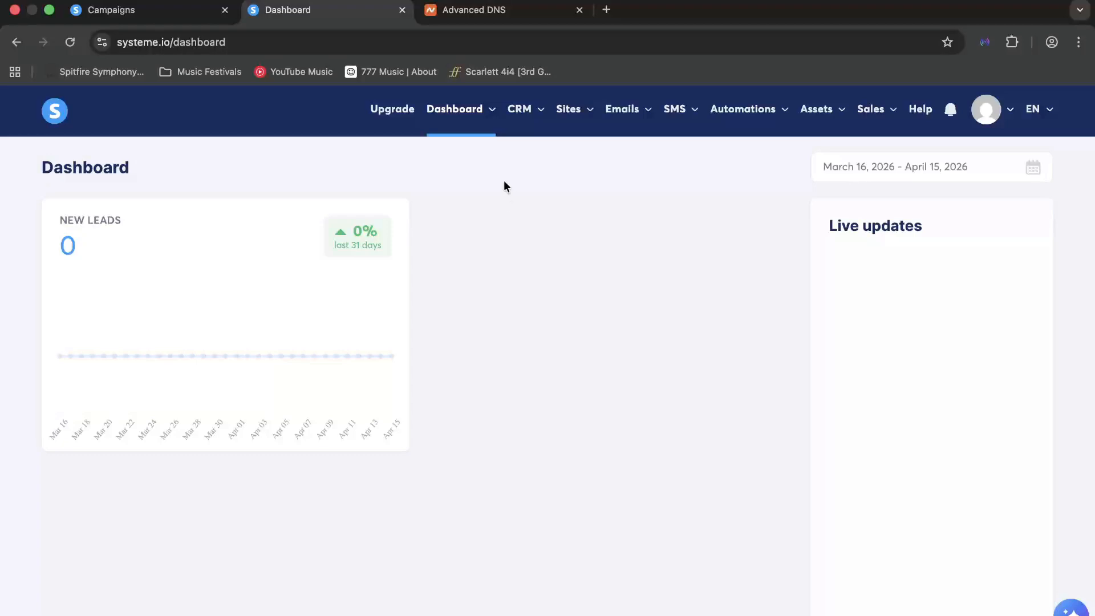
# Step: Open the CRM contacts list to view the existing contacts
pyautogui.moveTo(476, 120)
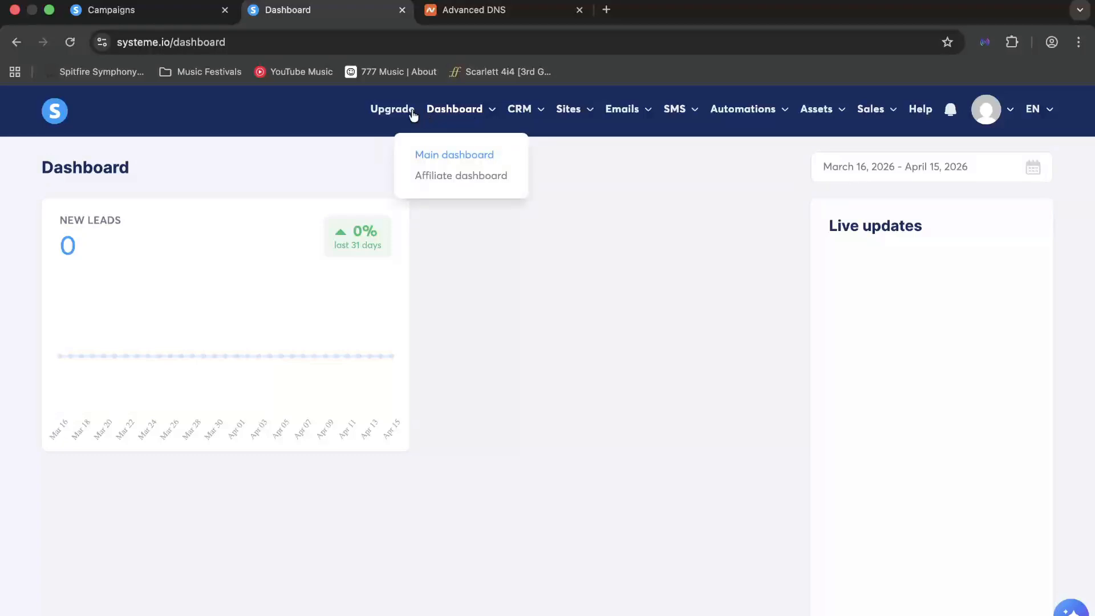
pyautogui.moveTo(515, 120)
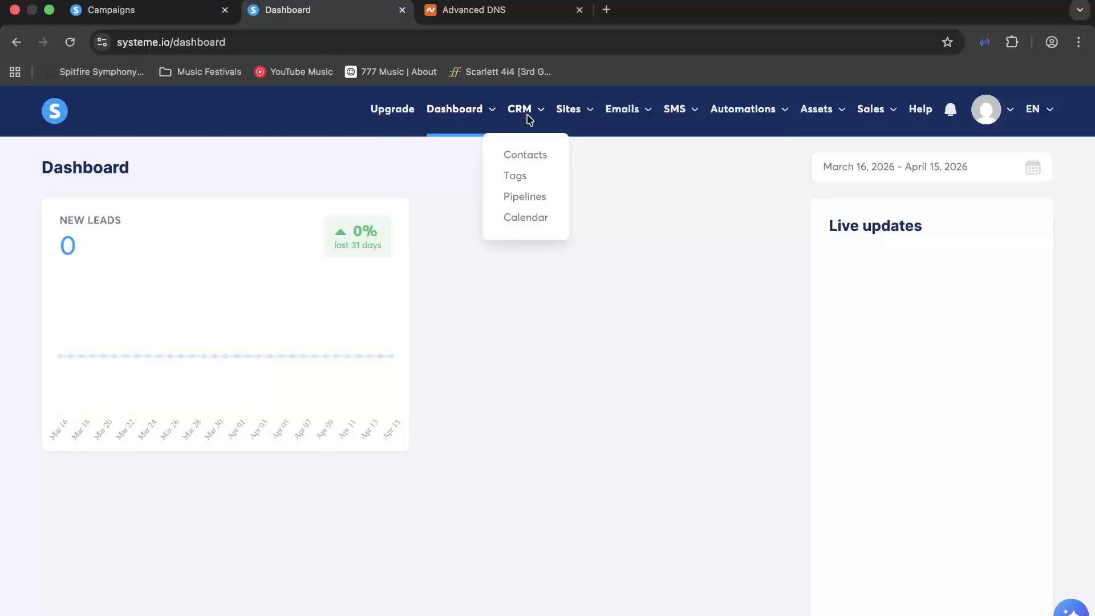
pyautogui.click(528, 160)
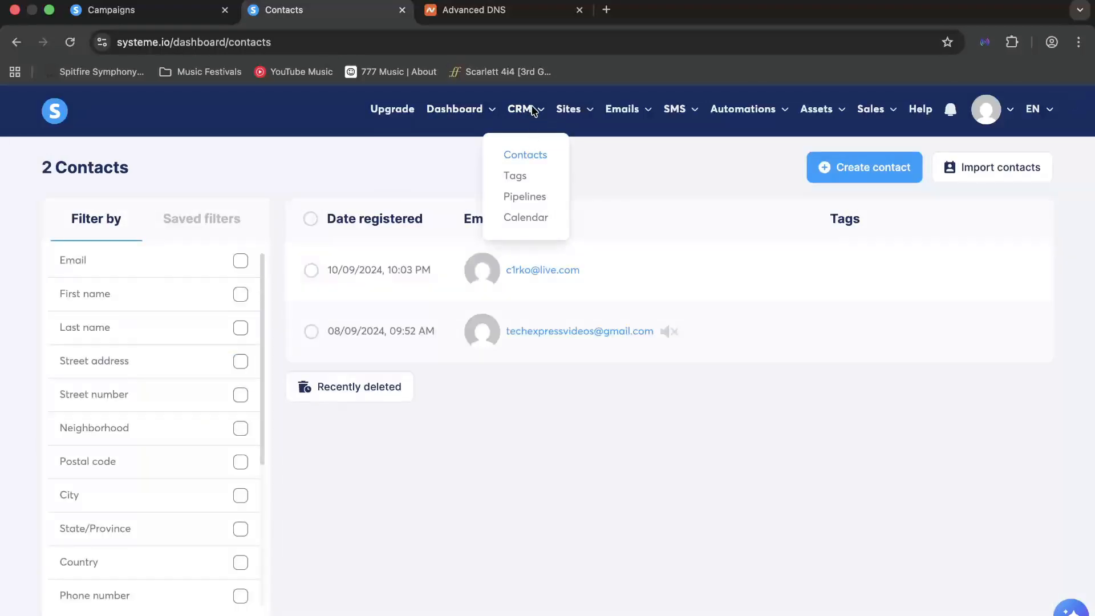
# Step: Create a contact tag named Subscribers in the CRM and save it
pyautogui.click(520, 177)
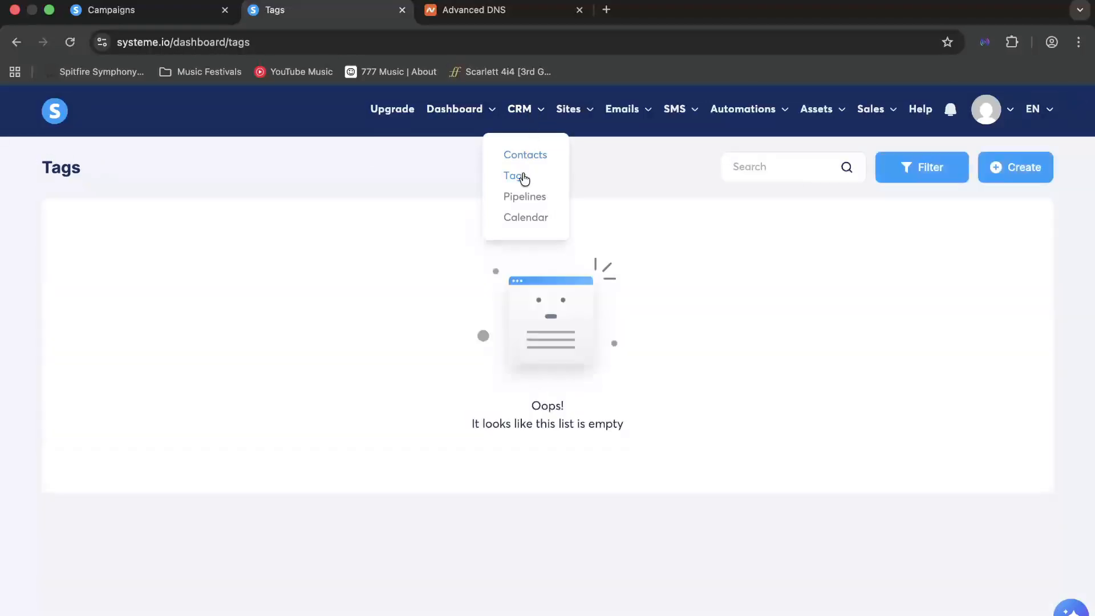
pyautogui.click(1026, 172)
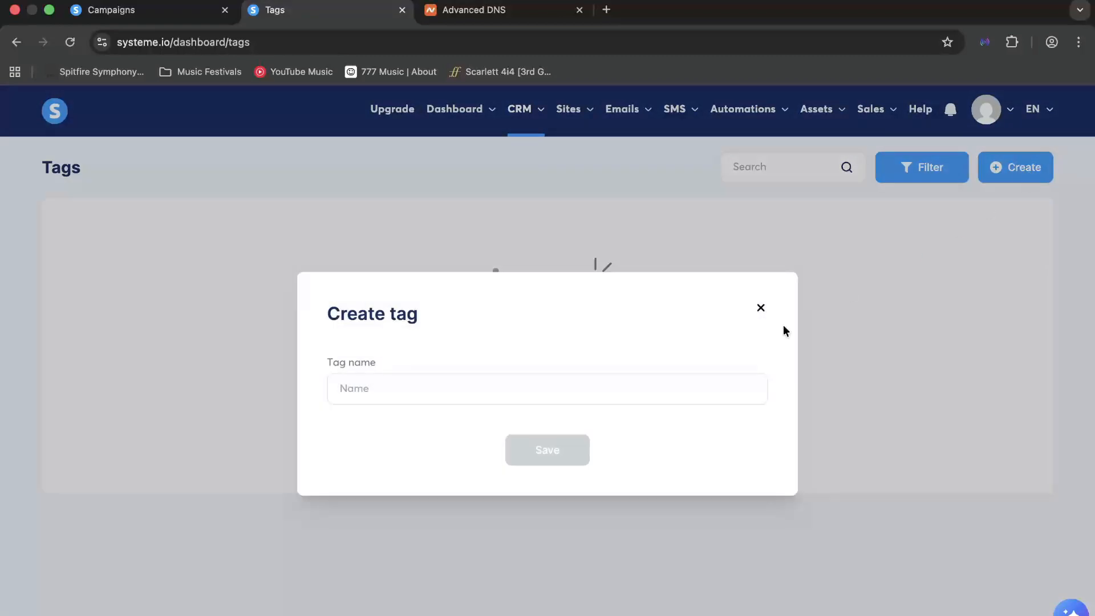
pyautogui.click(551, 391)
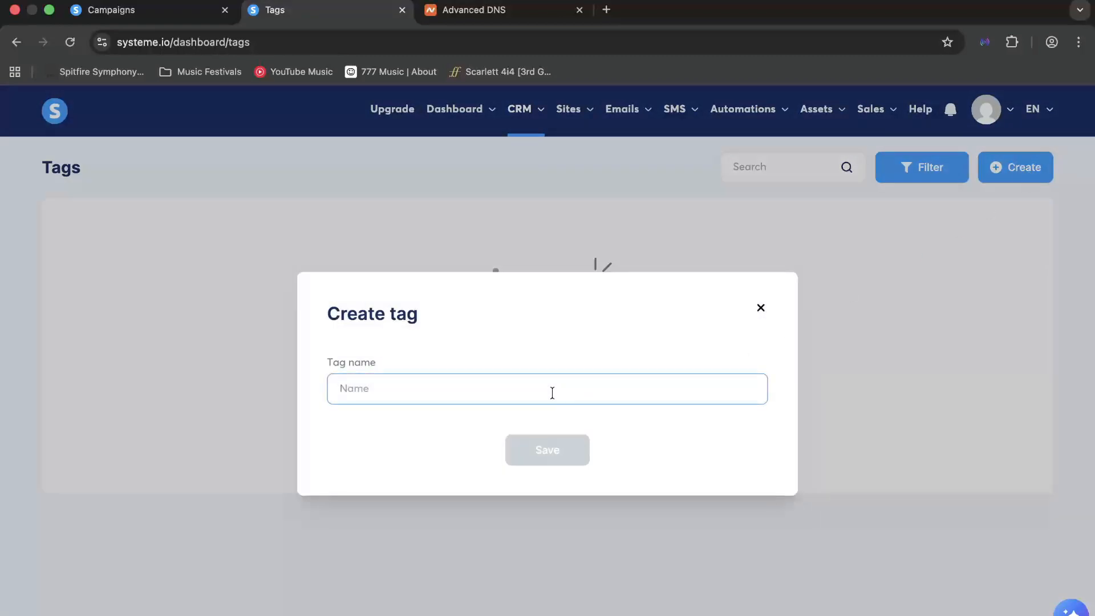
pyautogui.write('sub')
pyautogui.press('BackSpace')
pyautogui.press('BackSpace')
pyautogui.press('BackSpace')
pyautogui.write('Su')
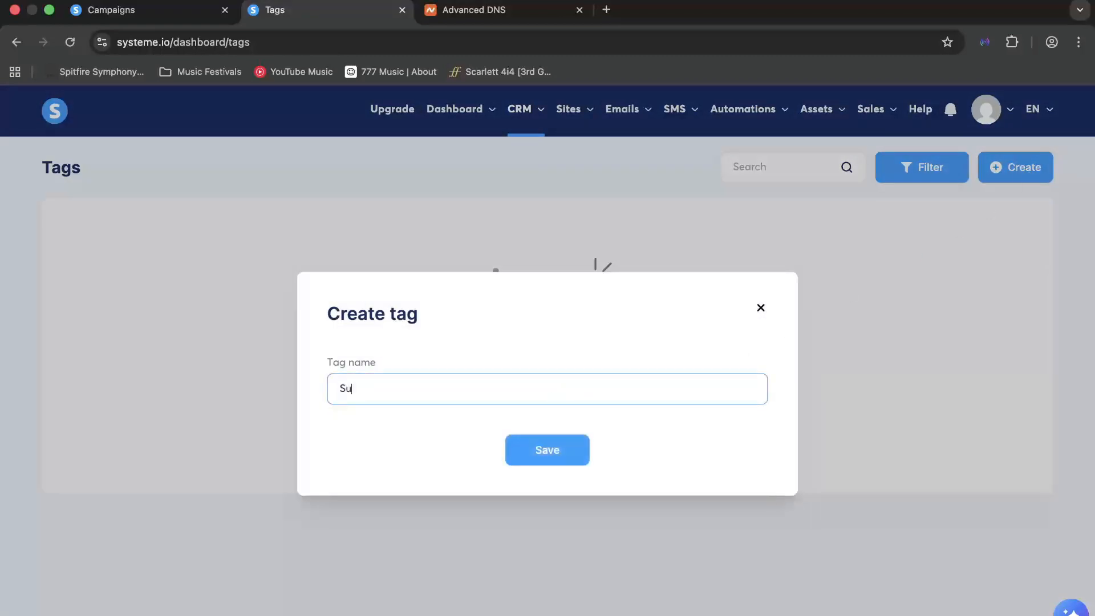
pyautogui.write('bscribers')
pyautogui.click(574, 454)
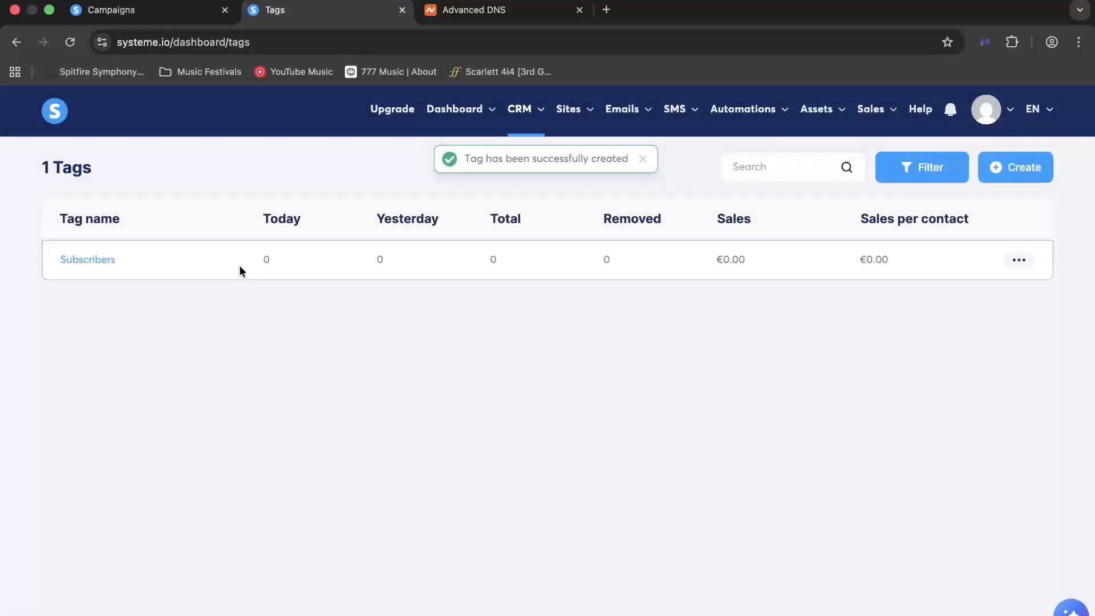
# Step: Try to create a second contact tag named Non-Subscribers, and close the tag dialog
pyautogui.click(1017, 171)
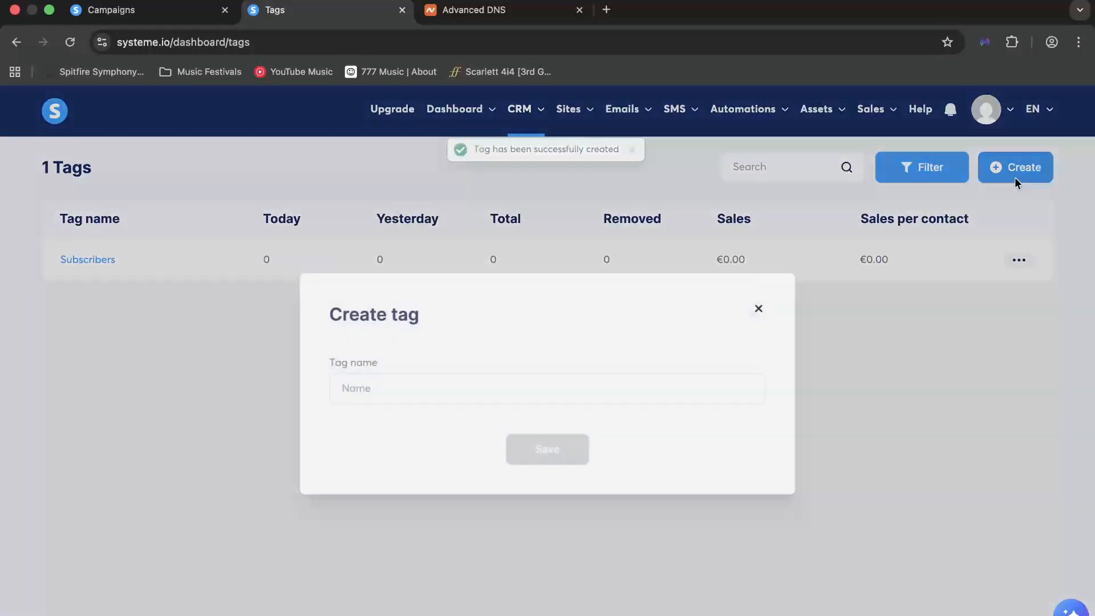
pyautogui.write('No')
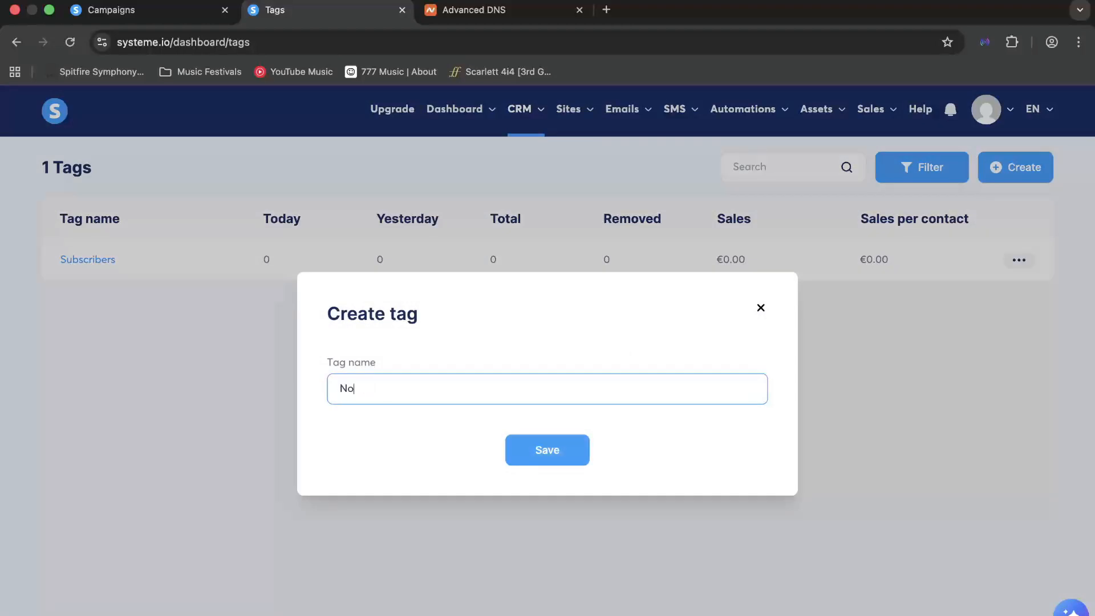
pyautogui.write('n-Subscribers')
pyautogui.click(567, 454)
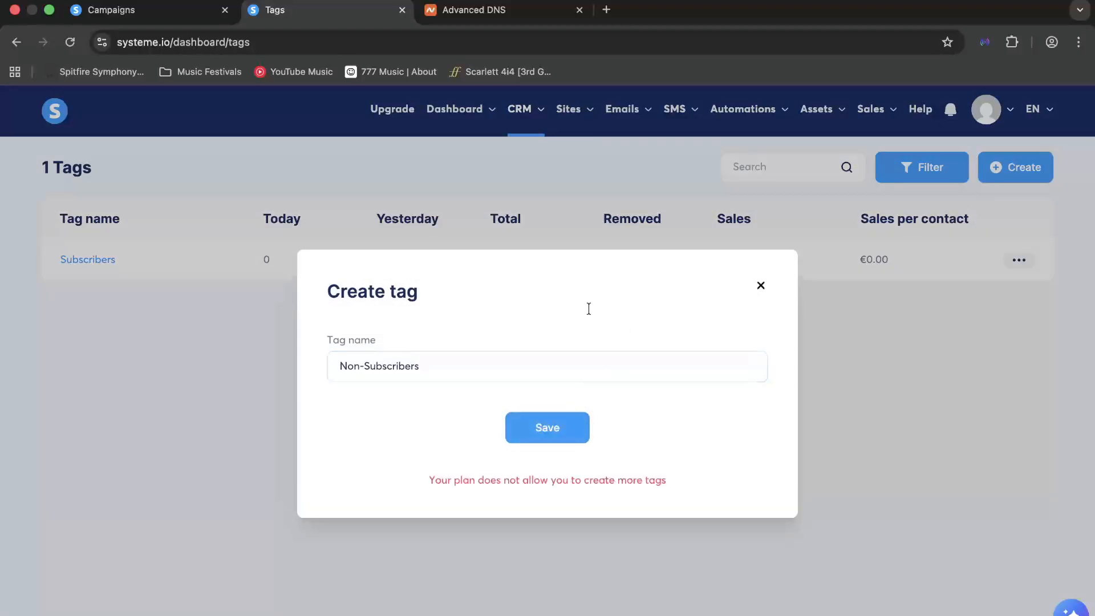
pyautogui.click(363, 366)
pyautogui.press('BackSpace')
pyautogui.click(532, 423)
pyautogui.click(760, 286)
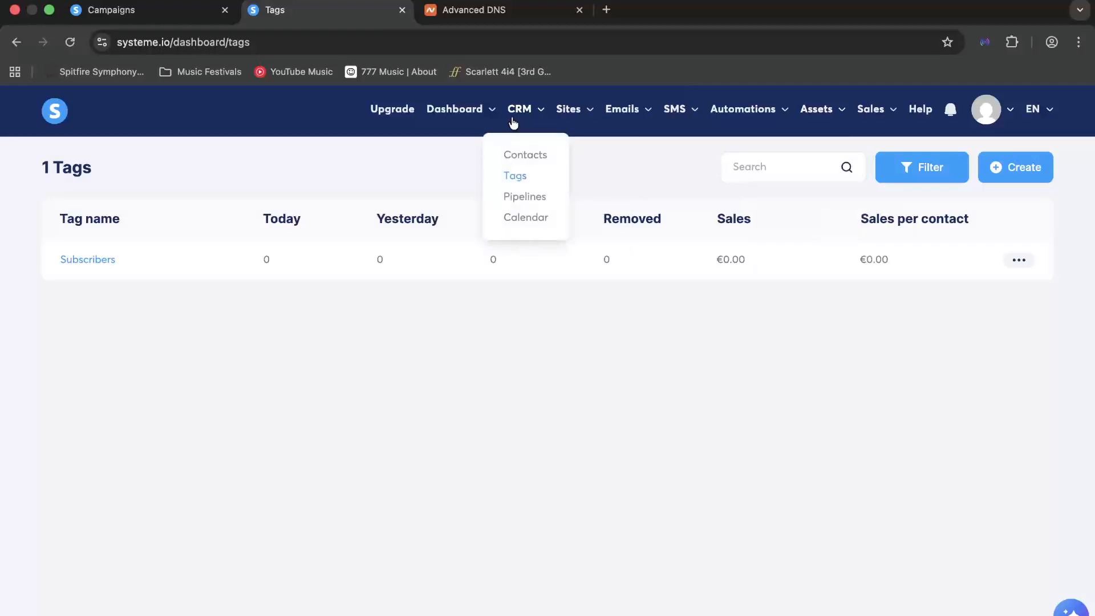
pyautogui.moveTo(469, 116)
pyautogui.moveTo(565, 115)
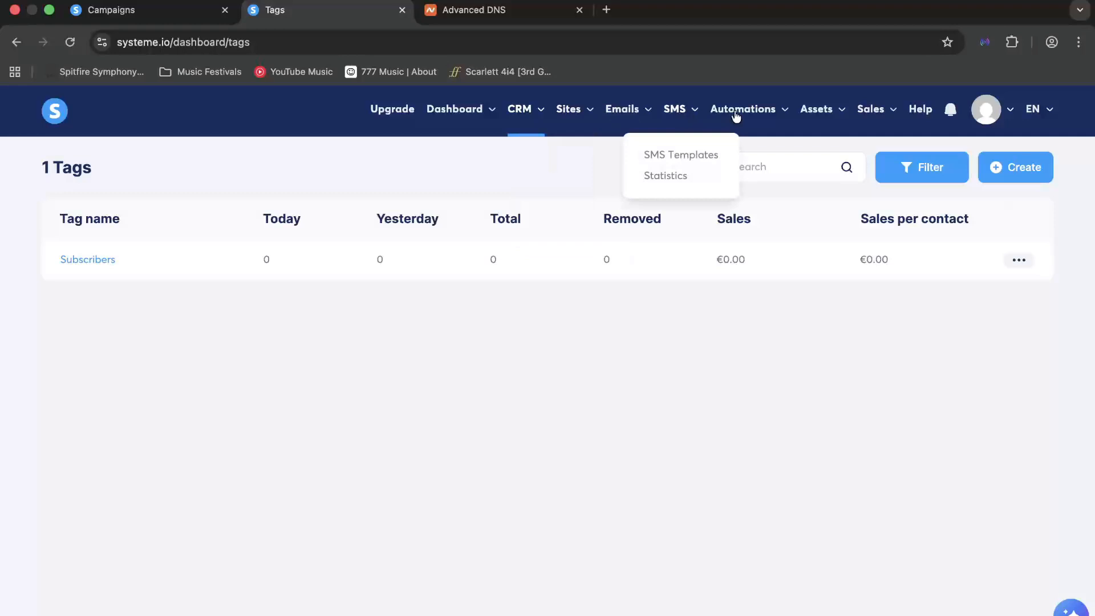
pyautogui.moveTo(815, 117)
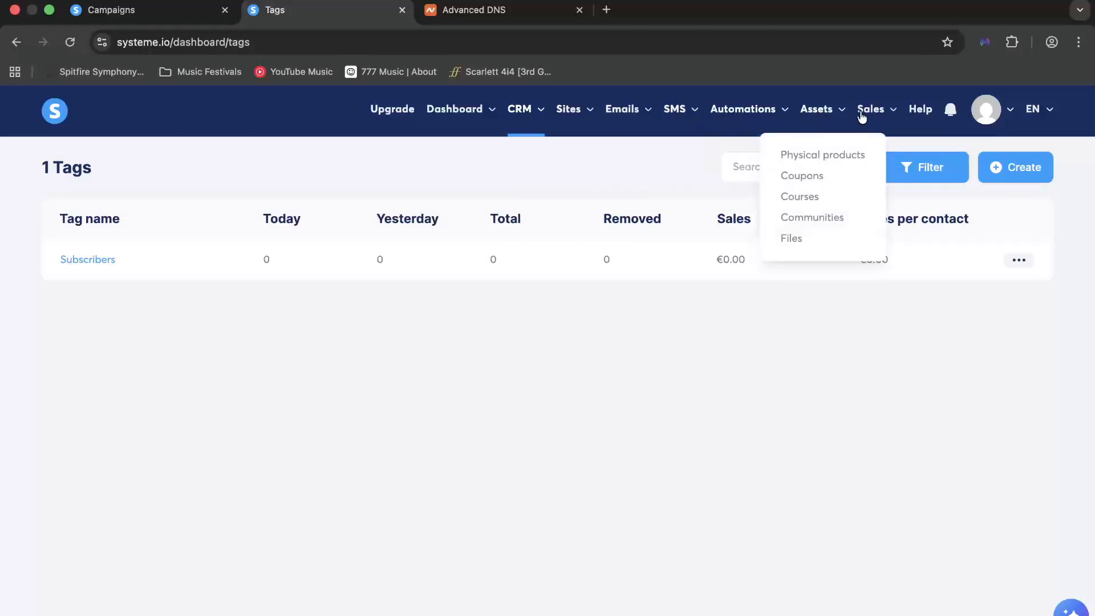
pyautogui.moveTo(871, 113)
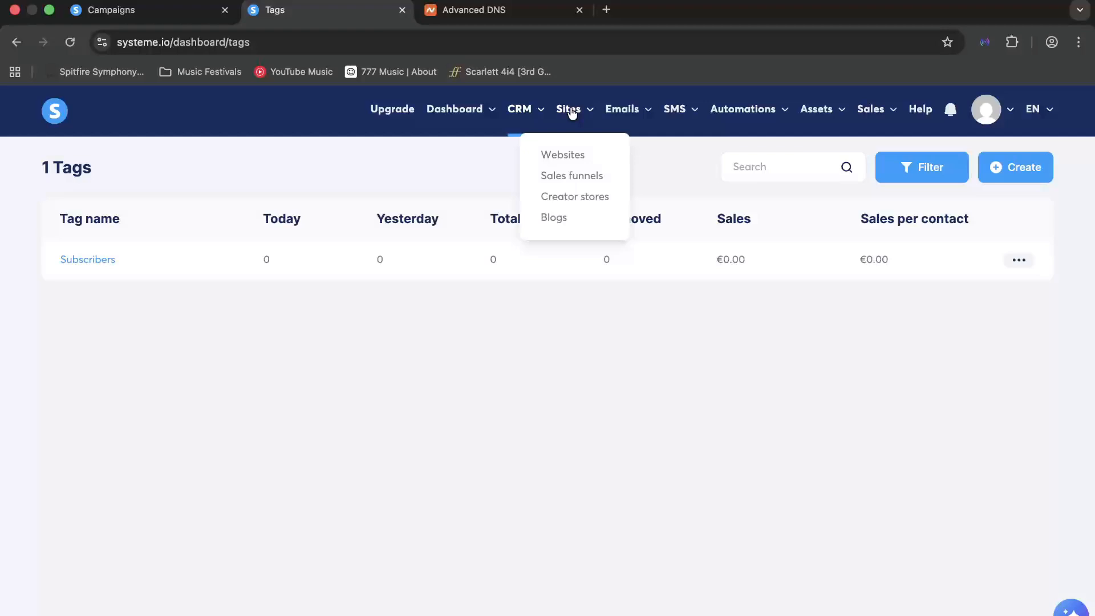
# Step: Create a sales funnel named Subscribers with the goal Build an audience, on the techexpressvideos.systeme.io domain
pyautogui.click(577, 176)
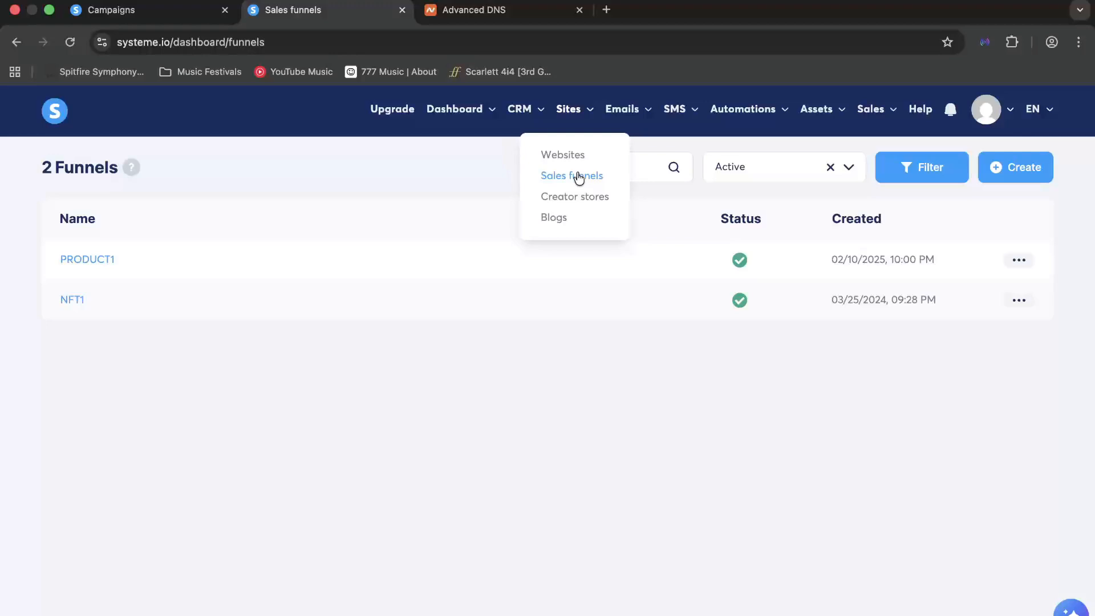
pyautogui.click(1001, 170)
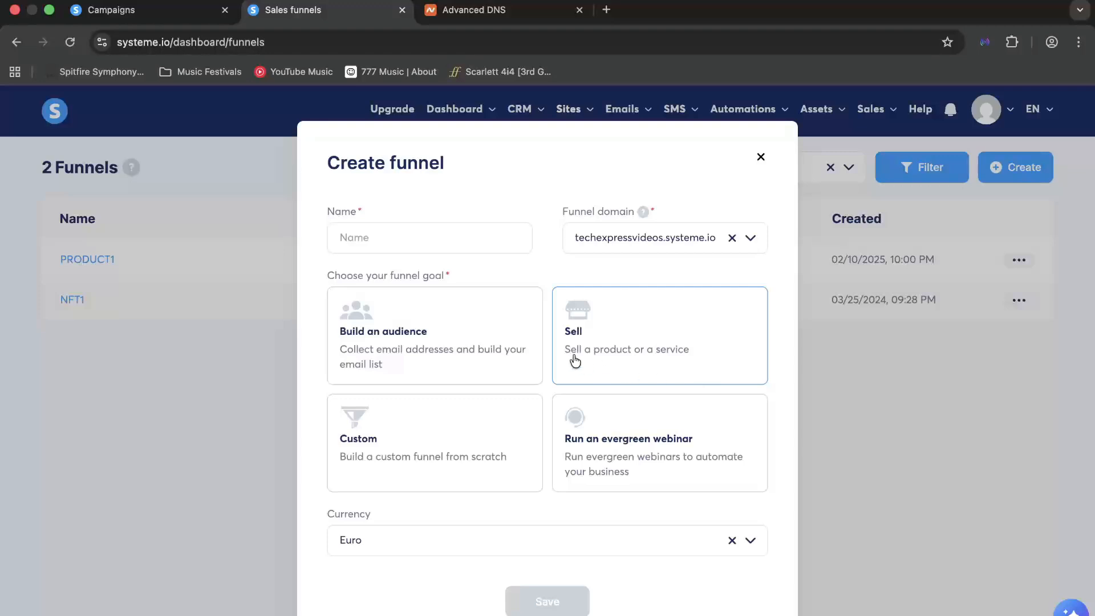
pyautogui.click(476, 347)
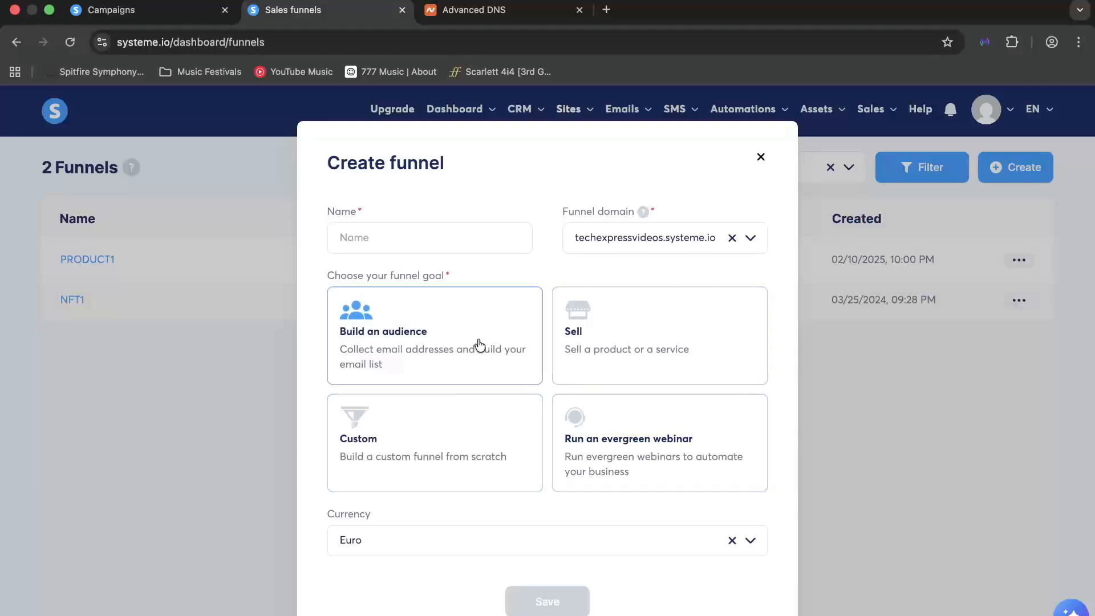
pyautogui.click(447, 232)
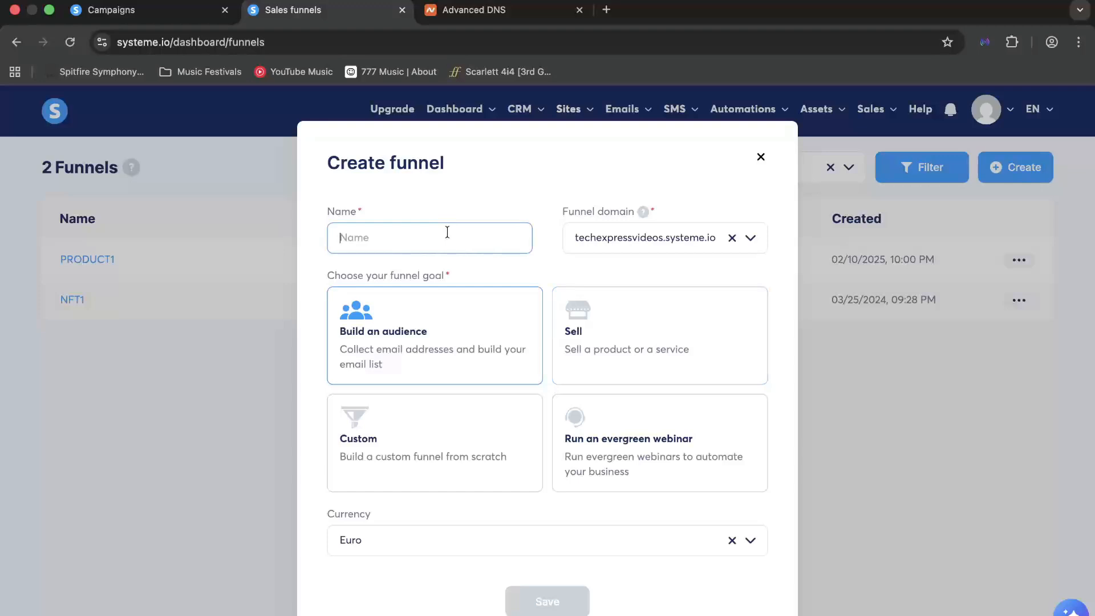
pyautogui.write('Subscribers')
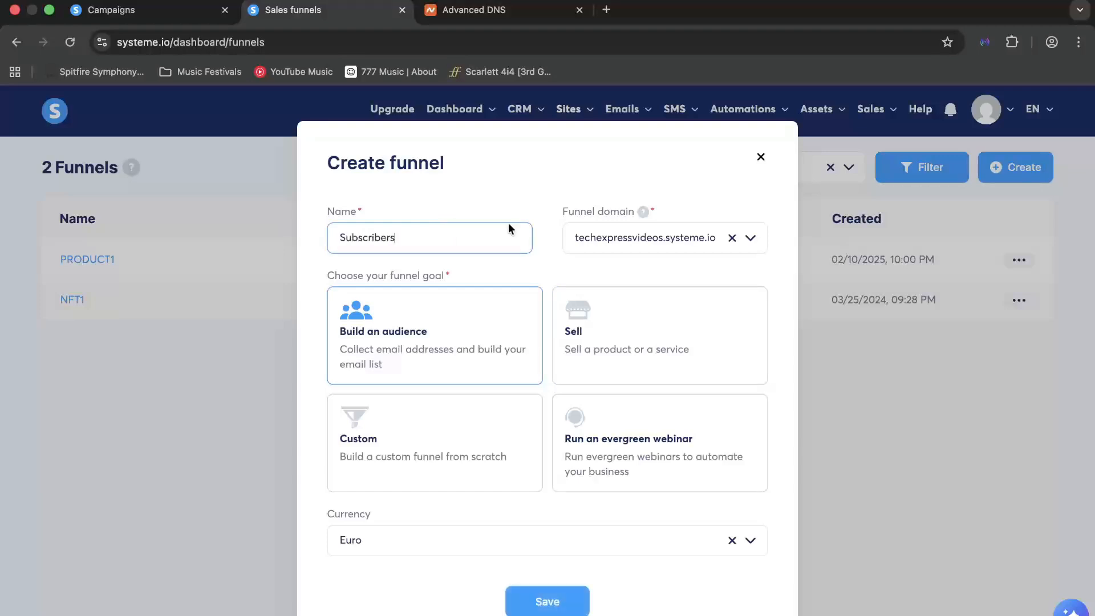
pyautogui.click(634, 241)
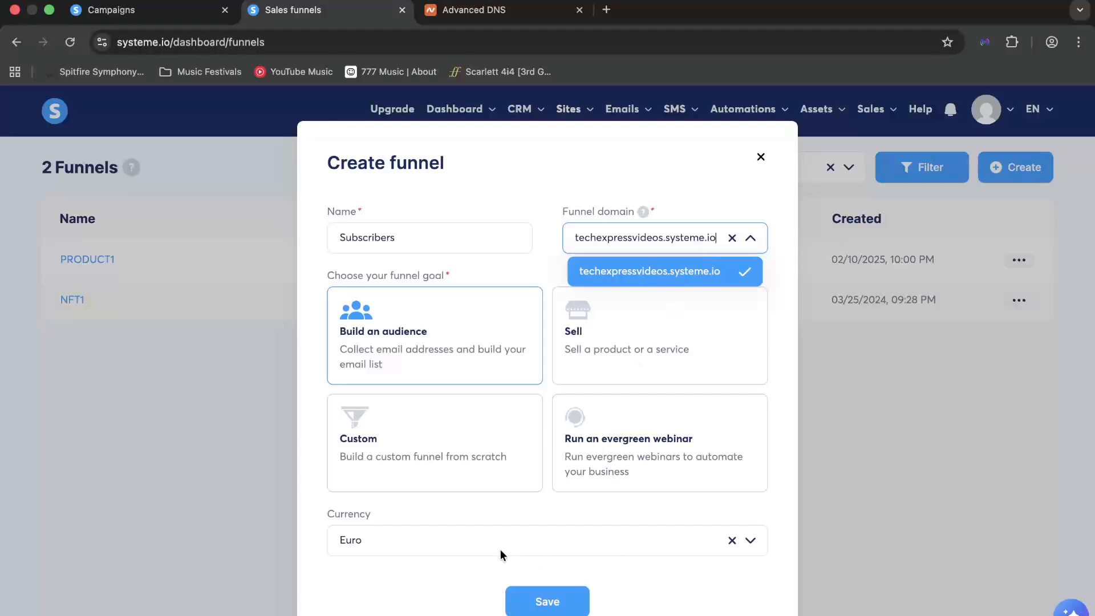
pyautogui.click(544, 601)
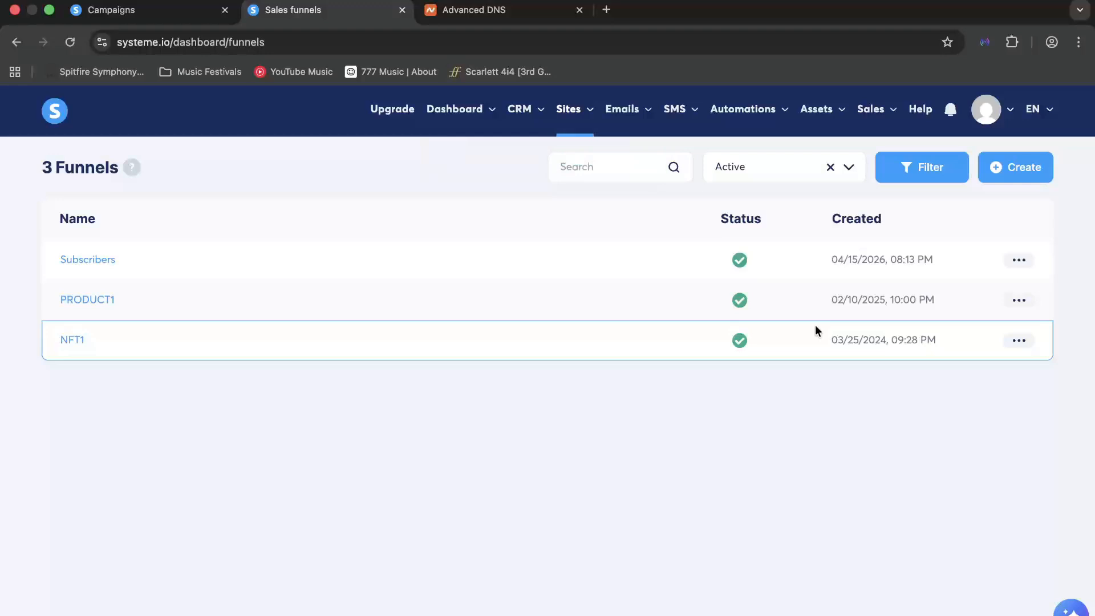
# Step: Ask the AI assistant to write a high converting headline for a keto recipe ebook, and read its reply
pyautogui.click(1071, 609)
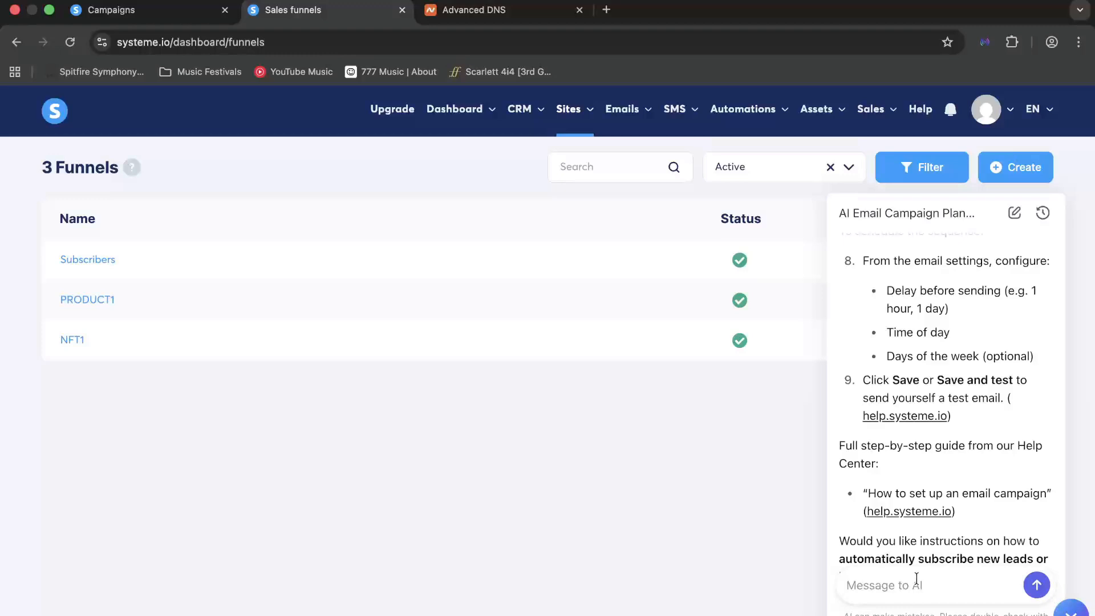
pyautogui.write('write a high converting')
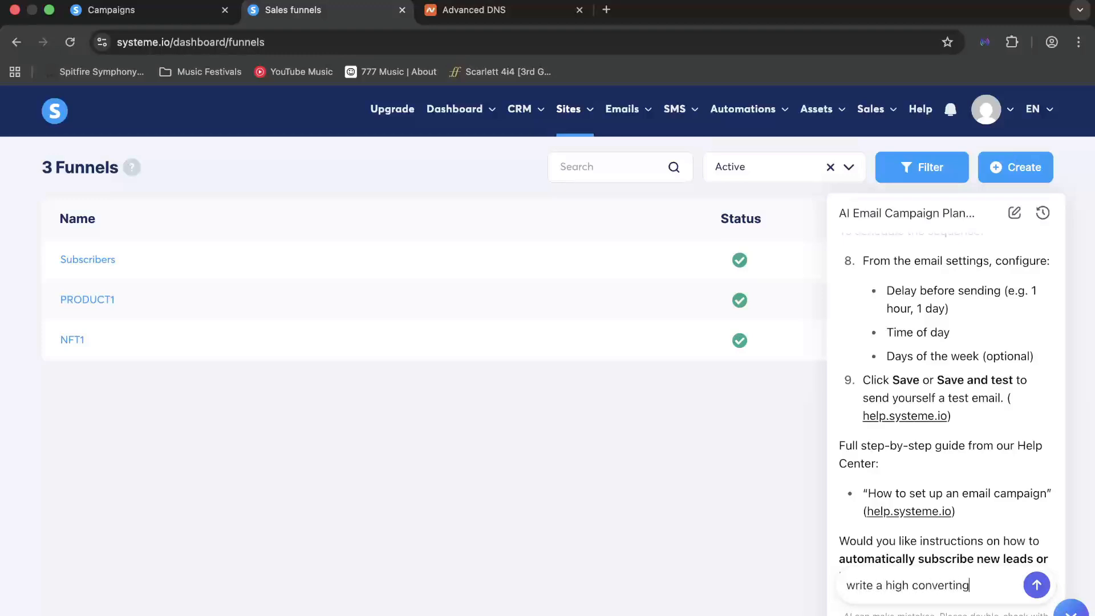
pyautogui.write(' headline for a ')
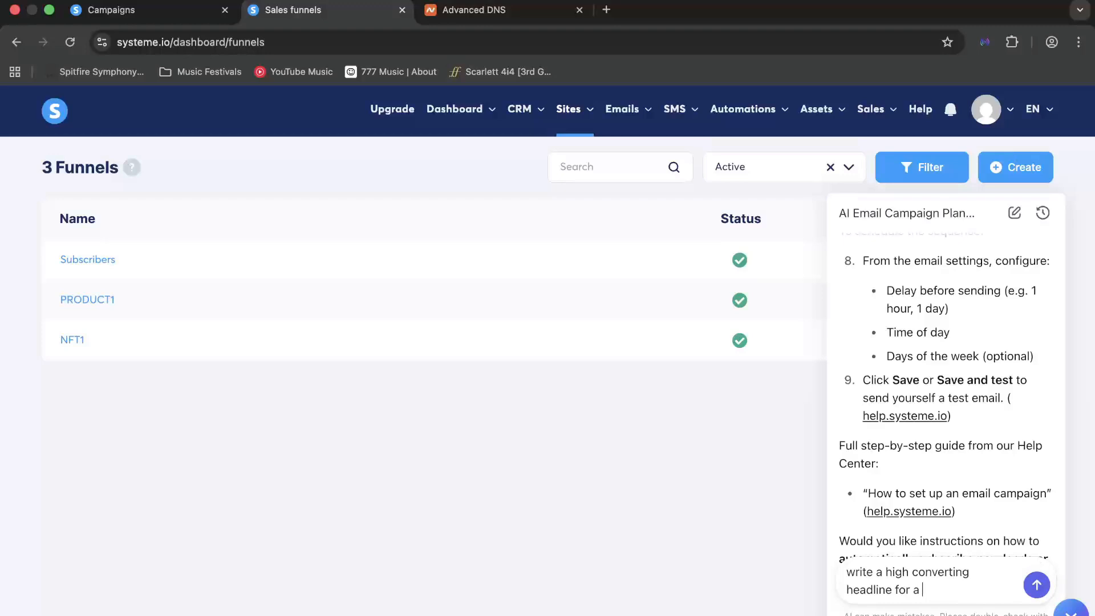
pyautogui.write('keto recipe ebook')
pyautogui.press('Return')
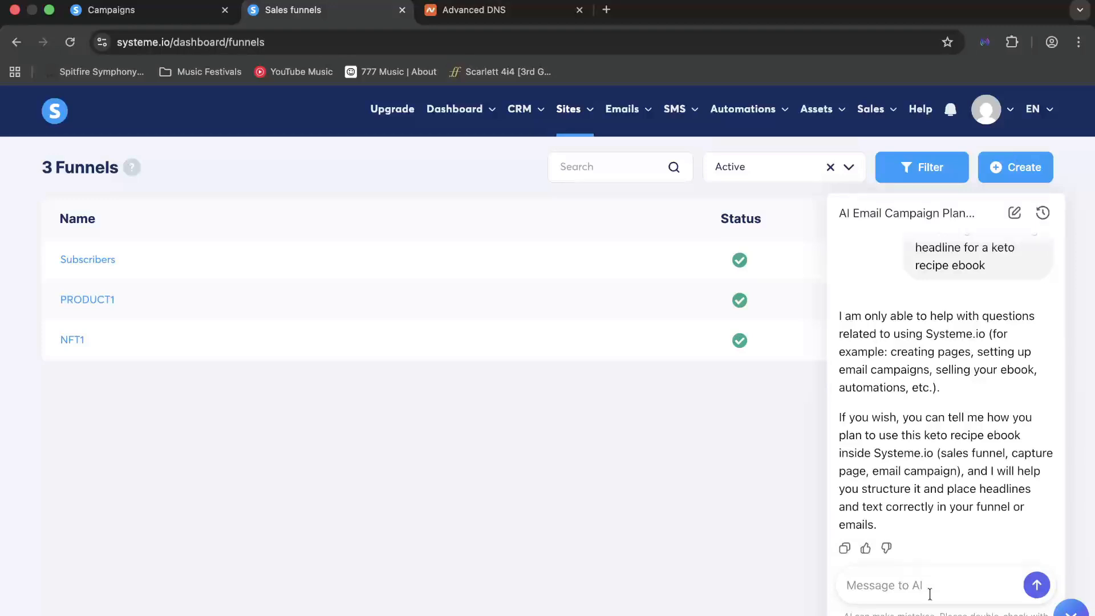
pyautogui.scroll(-2, 892, 525)
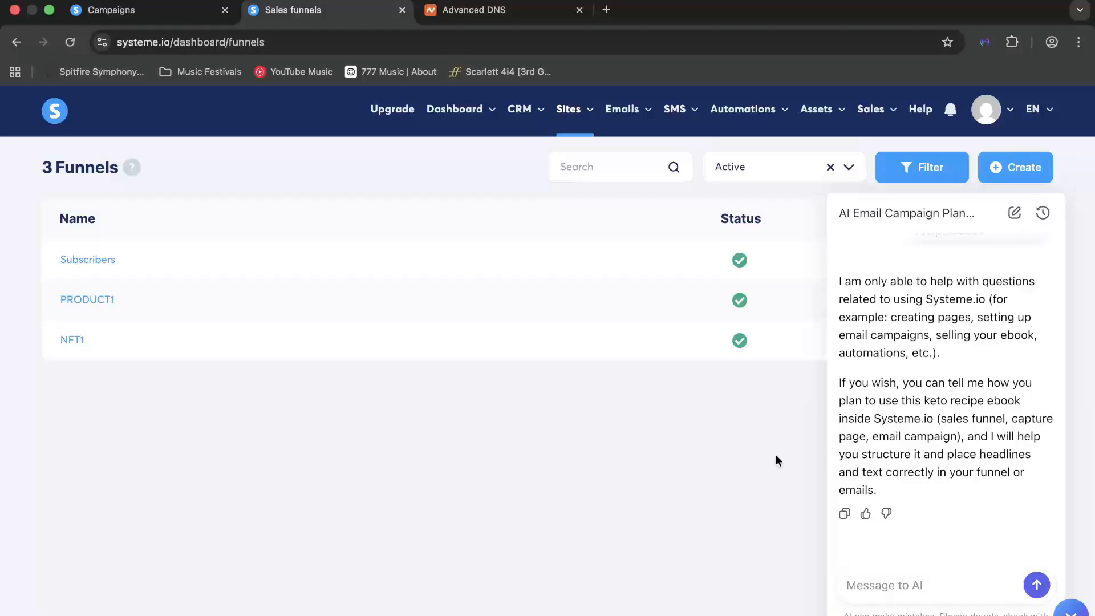
# Step: Review the plan comparison with its prices and limits, and return to the main dashboard
pyautogui.click(396, 114)
pyautogui.scroll(-8, 624, 467)
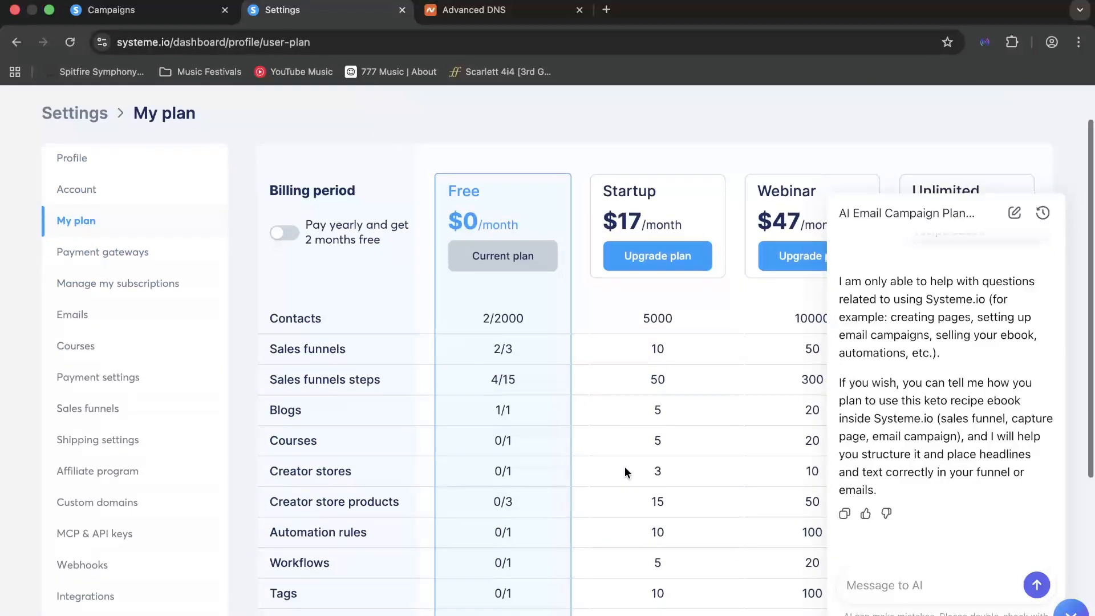
pyautogui.scroll(8, 624, 466)
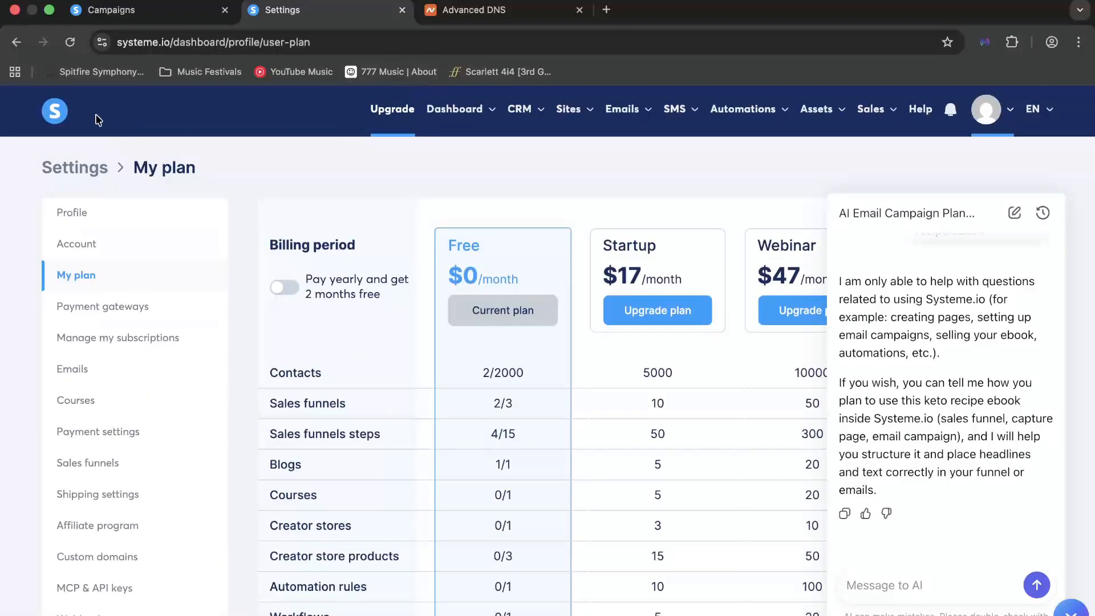
pyautogui.click(59, 114)
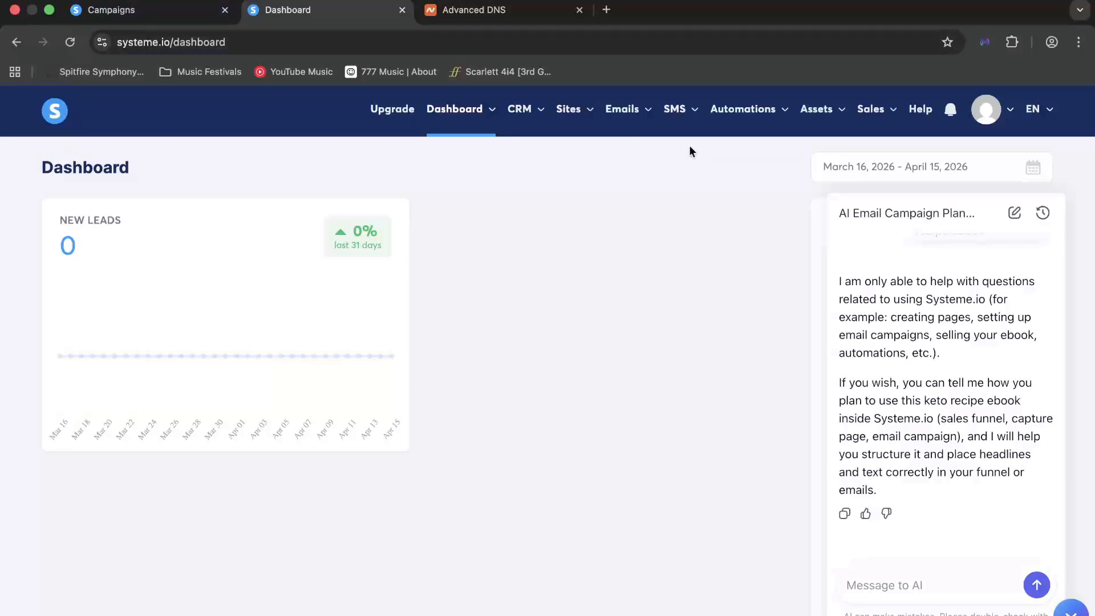
# Step: Start a new email campaign, check its sender address choices, and open the settings for adding and verifying a sender email
pyautogui.moveTo(628, 115)
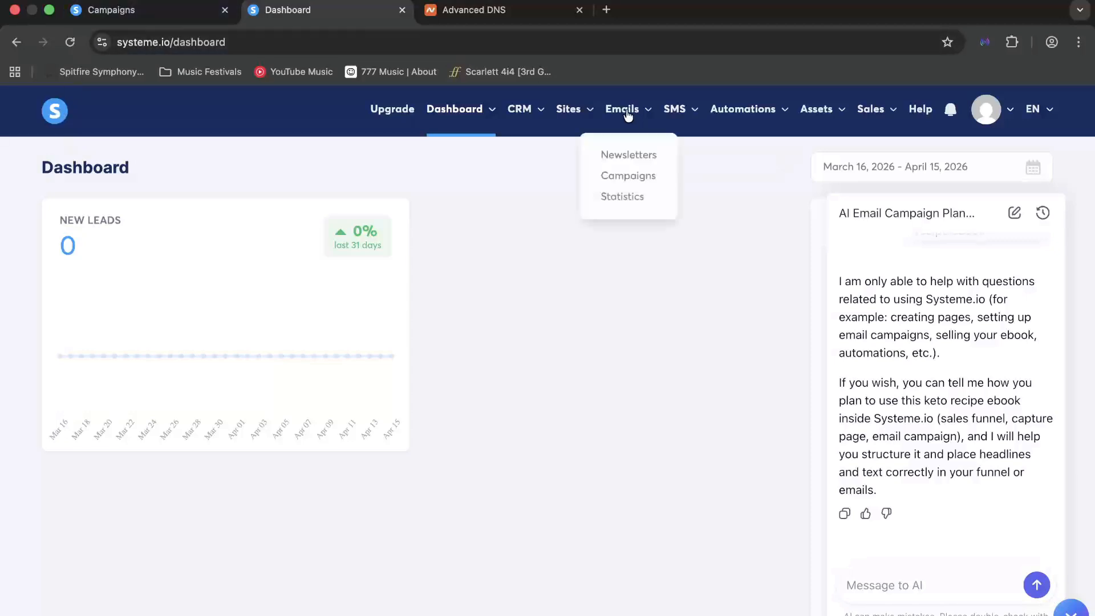
pyautogui.click(614, 182)
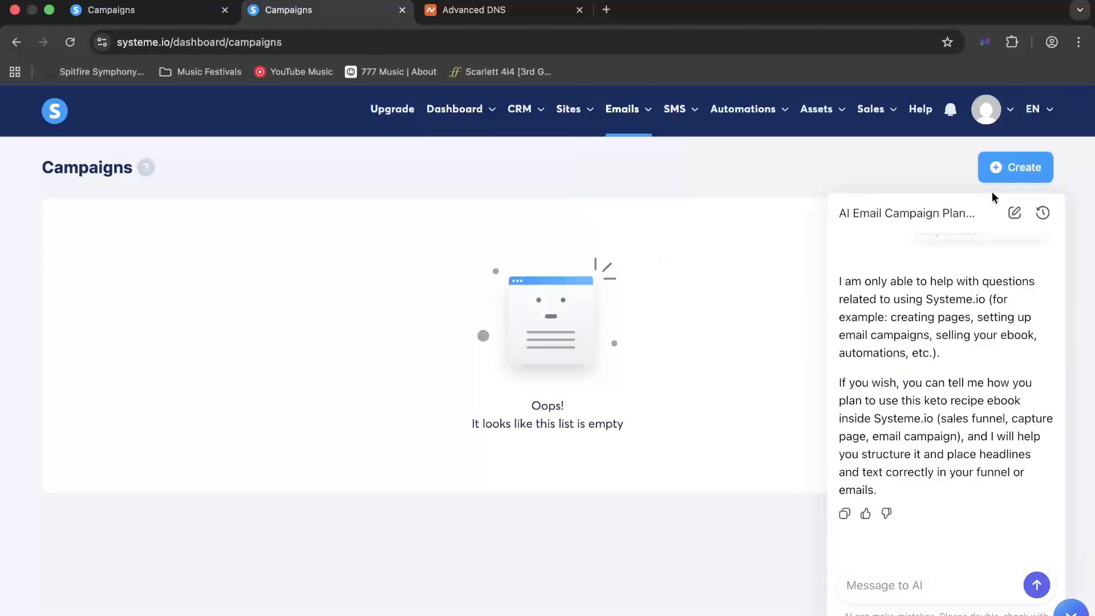
pyautogui.click(1004, 167)
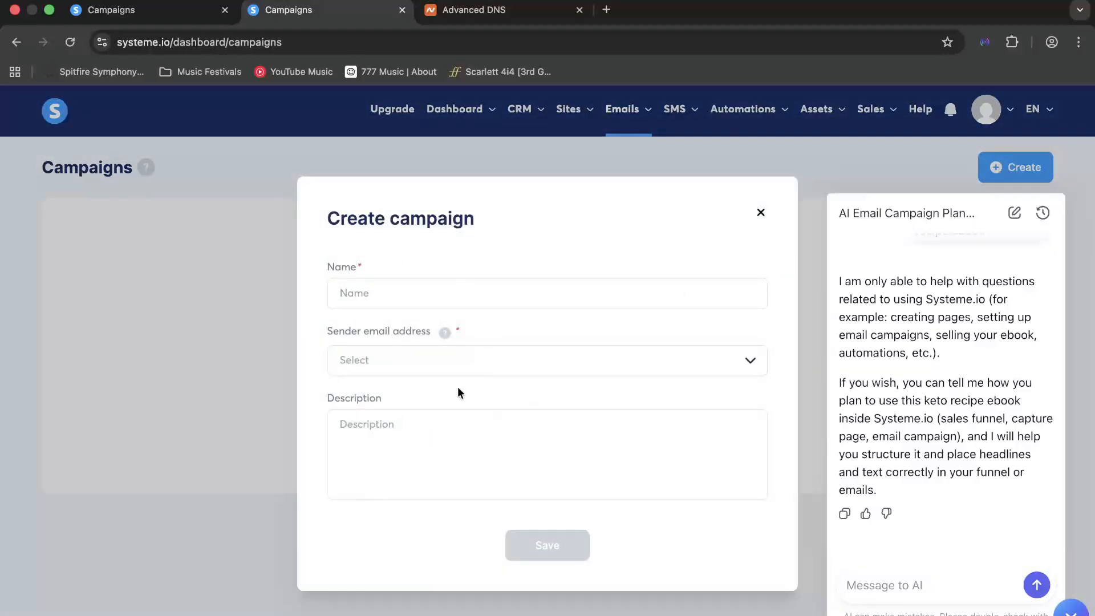
pyautogui.click(452, 364)
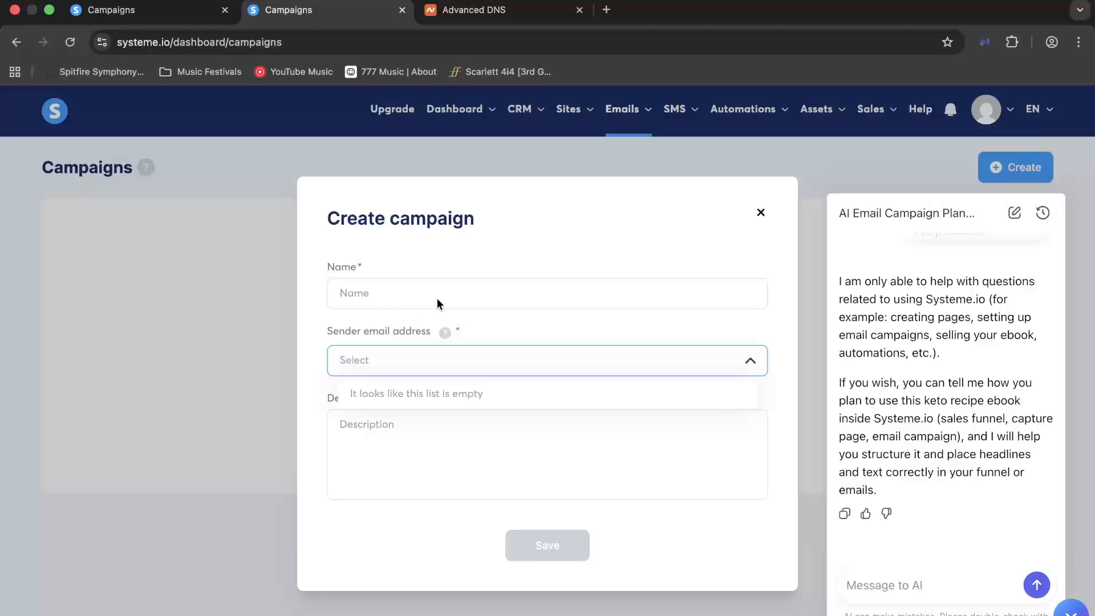
pyautogui.moveTo(370, 333); pyautogui.dragTo(435, 336)
pyautogui.moveTo(449, 338)
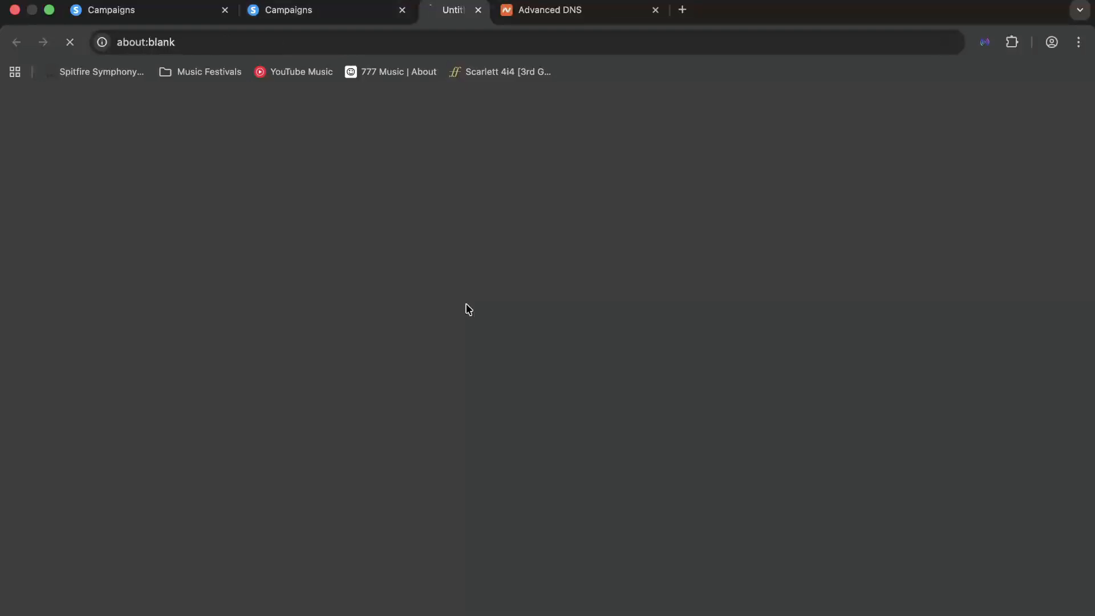
pyautogui.click(468, 308)
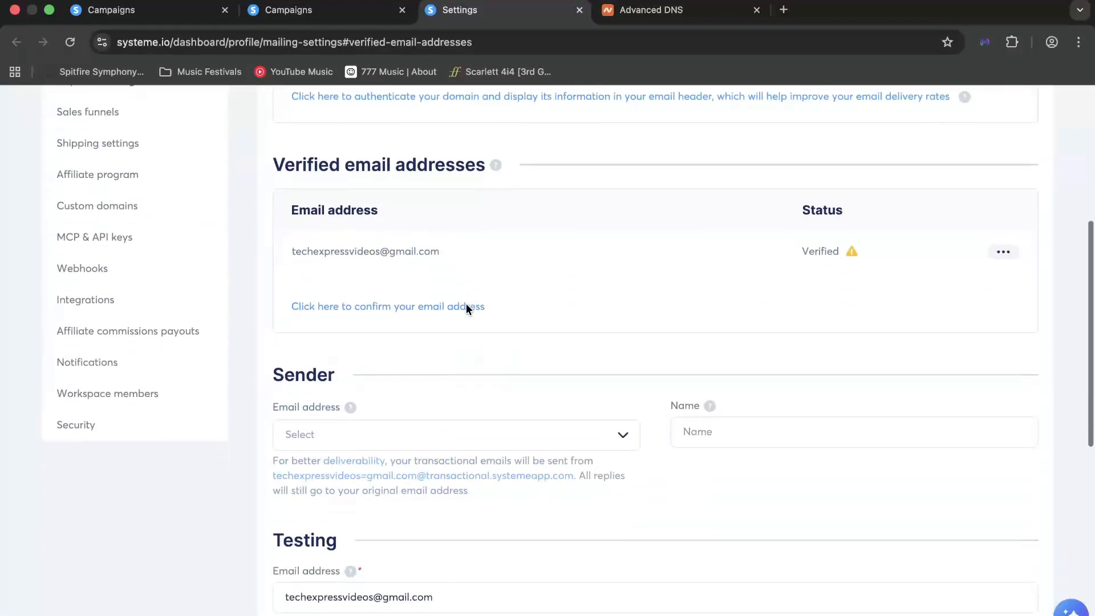
# Step: Review the verified email addresses and the options for adding or changing a sender, and close the unsaved campaign form
pyautogui.scroll(4, 673, 168)
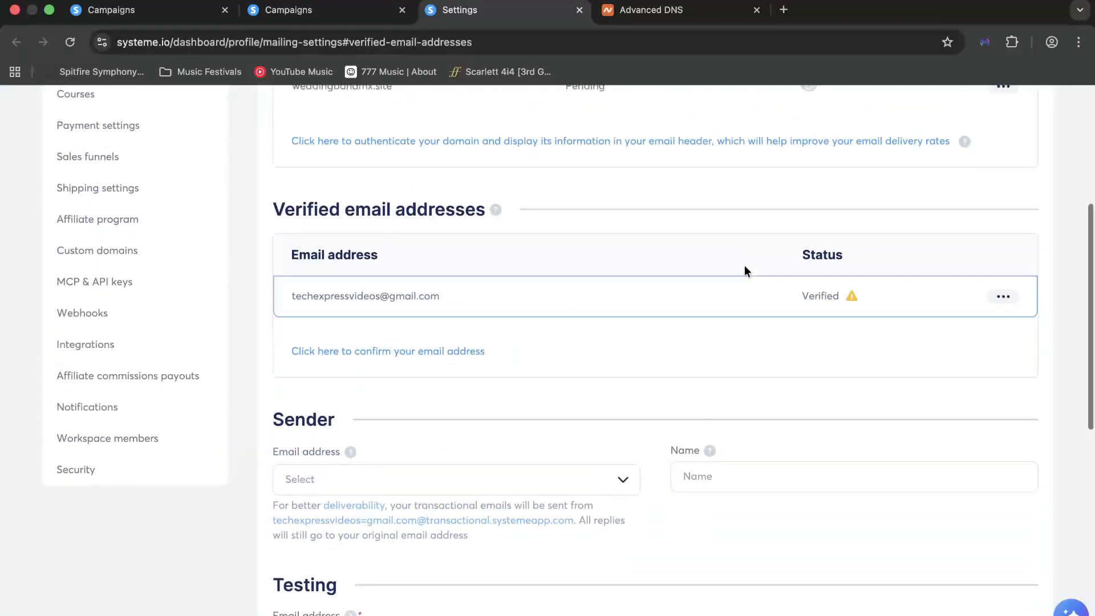
pyautogui.scroll(-2, 702, 284)
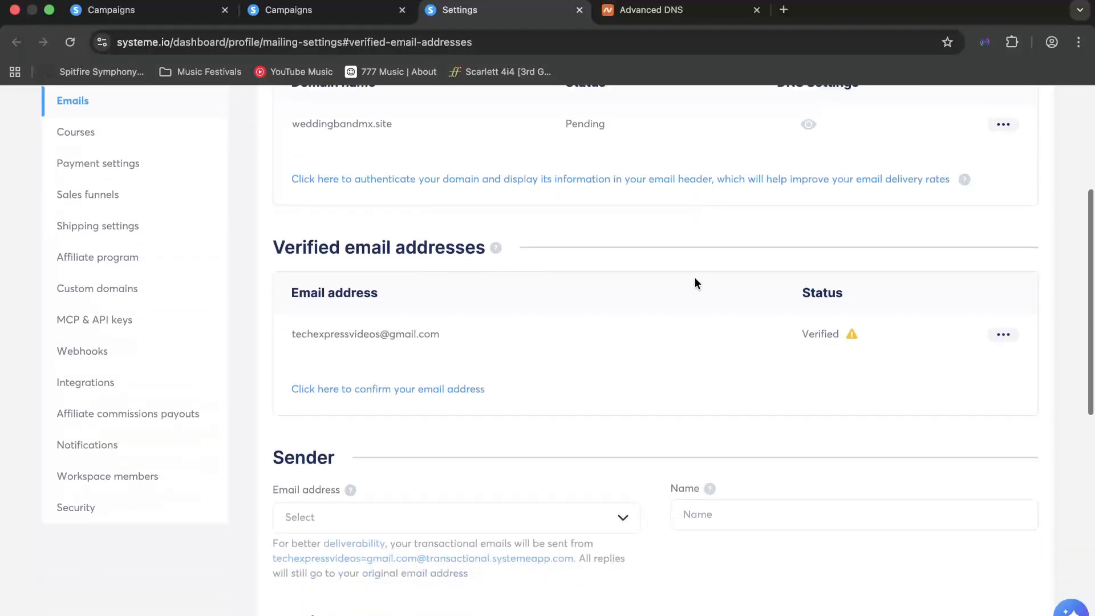
pyautogui.scroll(-1, 491, 390)
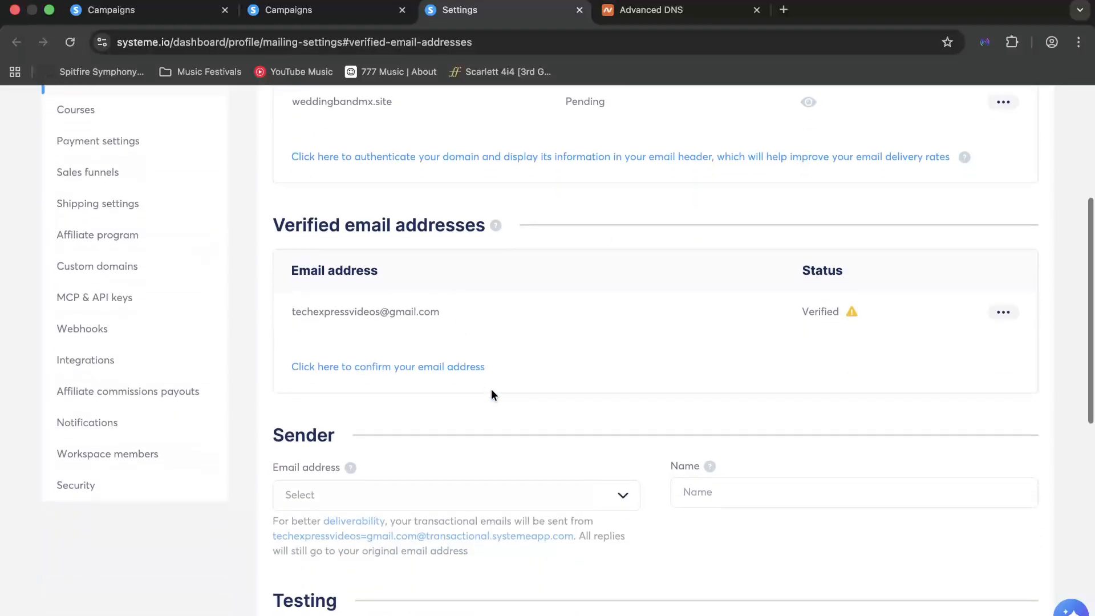
pyautogui.click(466, 367)
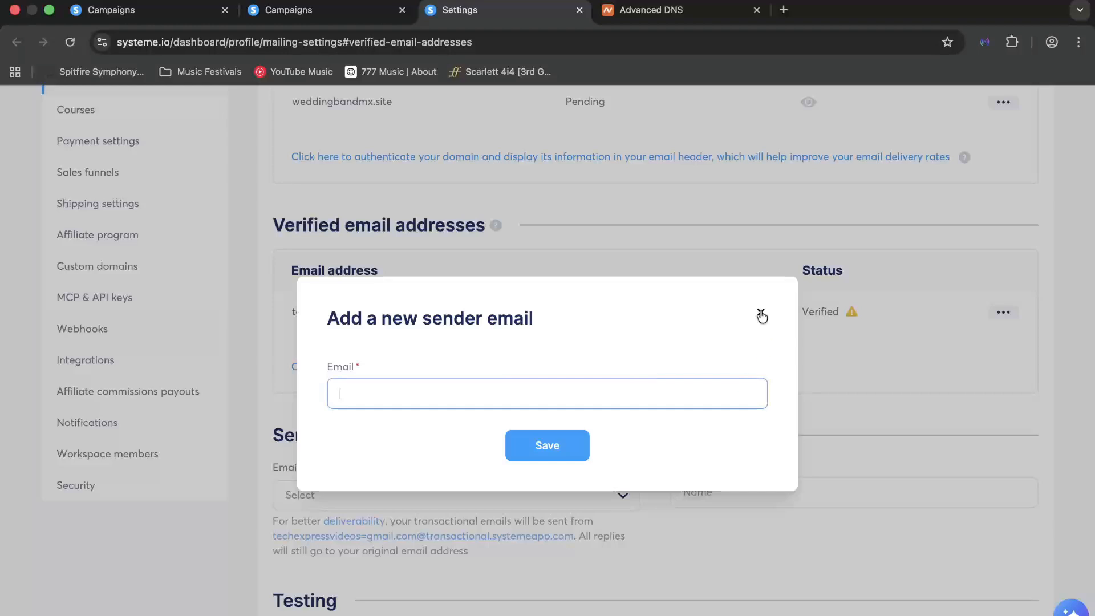
pyautogui.click(762, 316)
pyautogui.click(1003, 312)
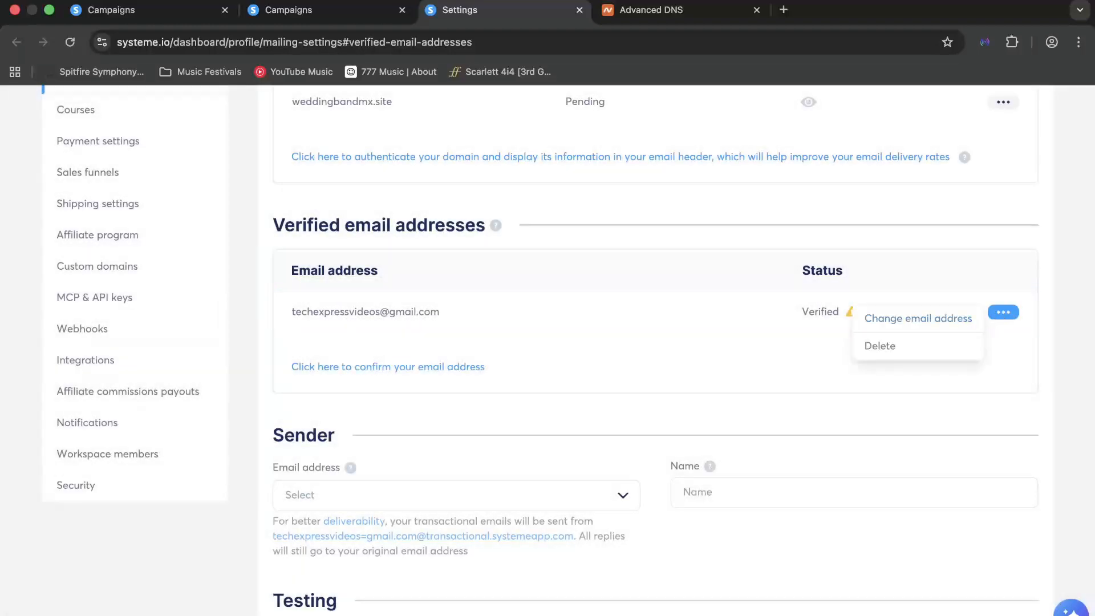
pyautogui.click(296, 8)
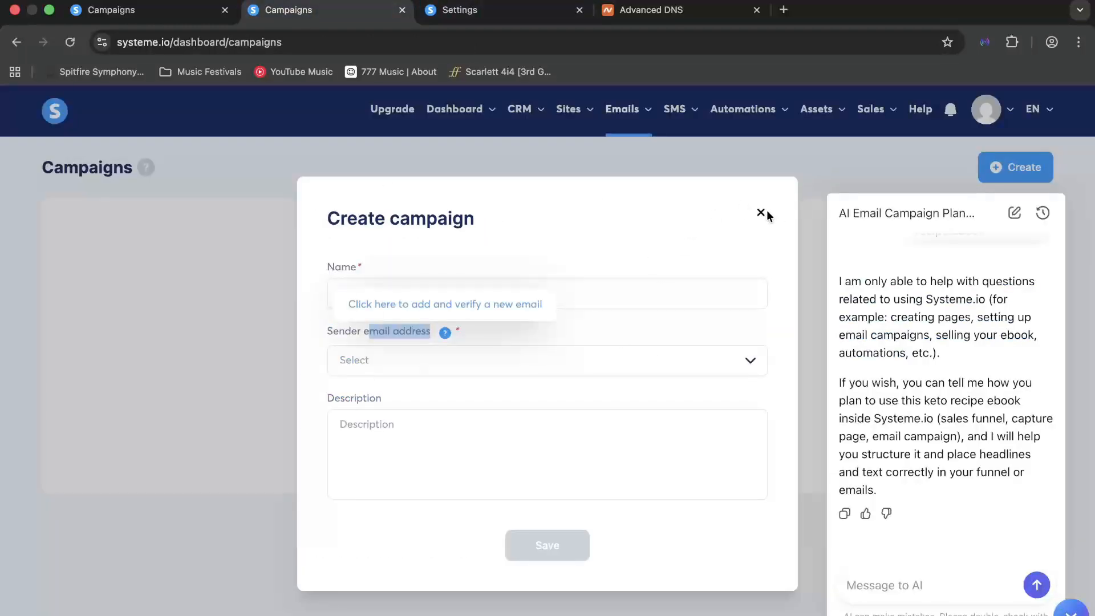
pyautogui.click(762, 212)
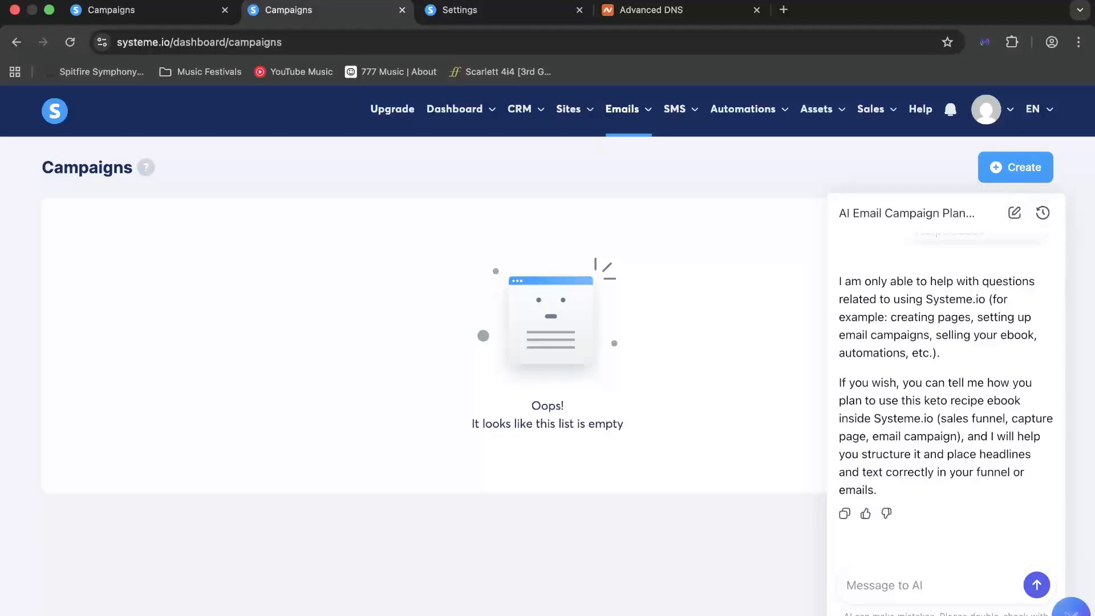
# Step: Open the RECURRENT BUYERS automation workflow and look at the kinds of steps that can be added after its trigger
pyautogui.moveTo(670, 108)
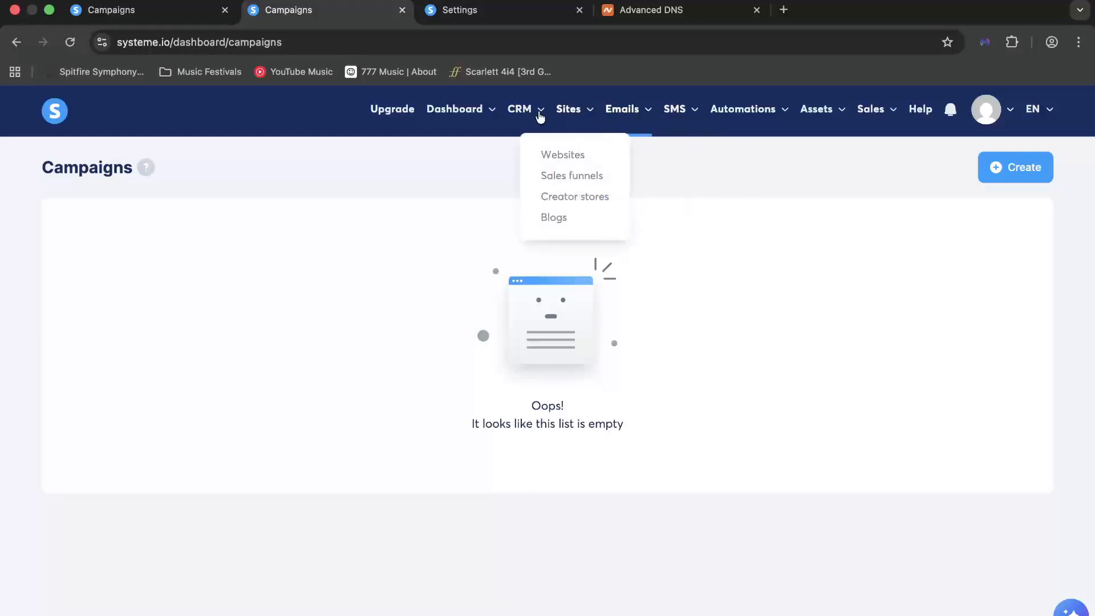
pyautogui.moveTo(750, 123)
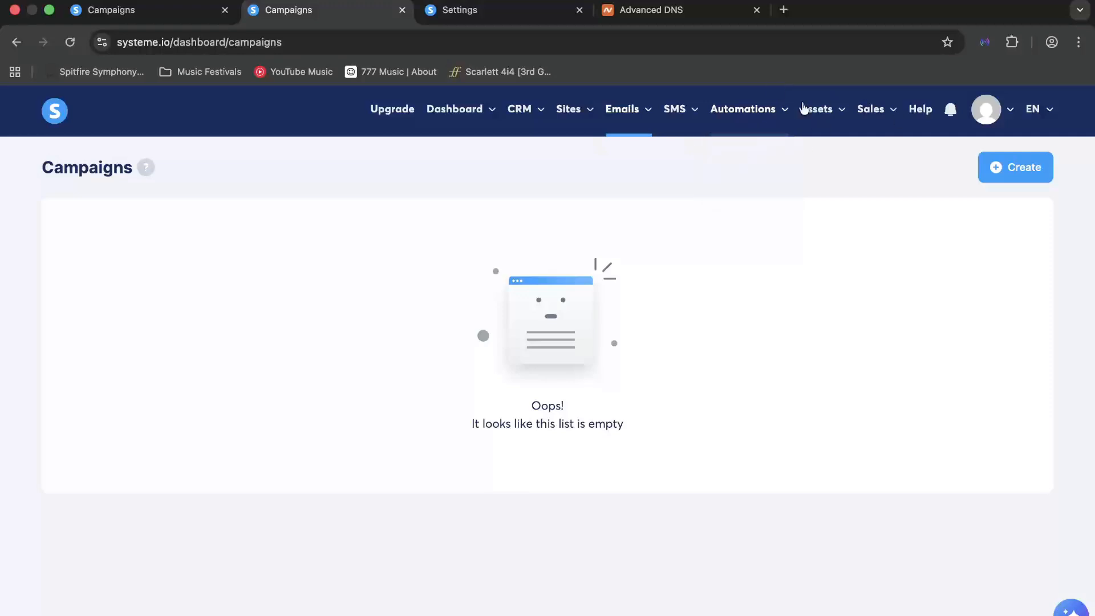
pyautogui.click(754, 176)
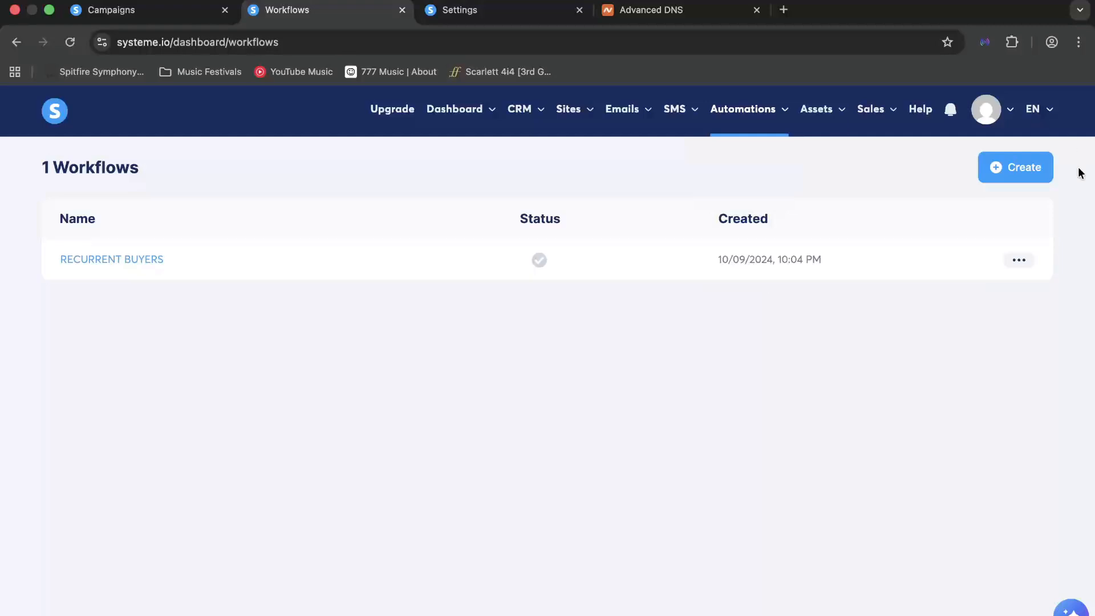
pyautogui.click(1041, 169)
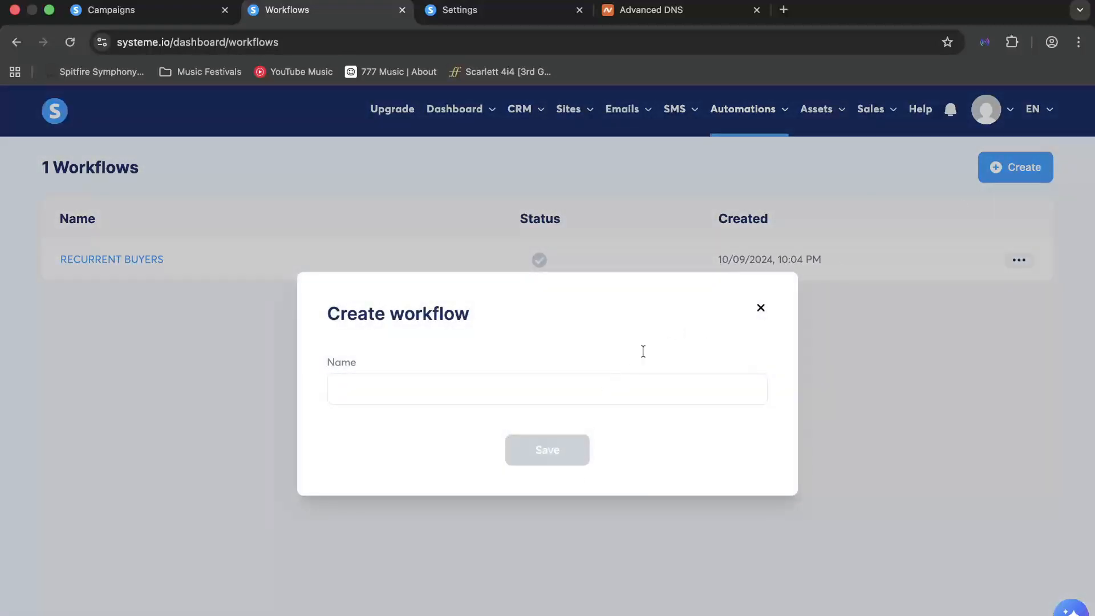
pyautogui.click(761, 308)
pyautogui.click(133, 264)
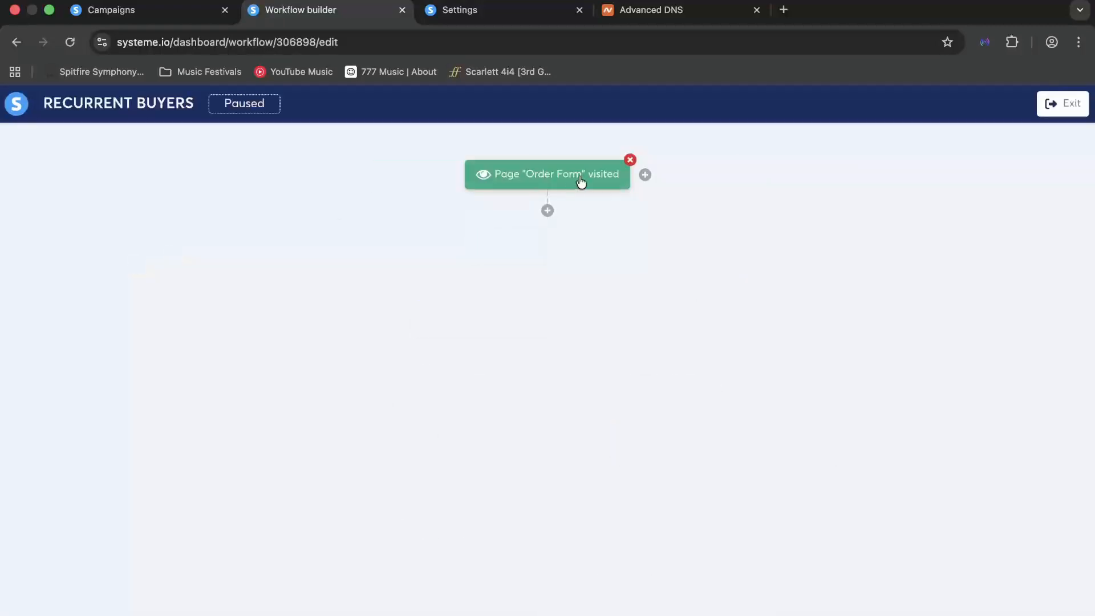
pyautogui.click(547, 209)
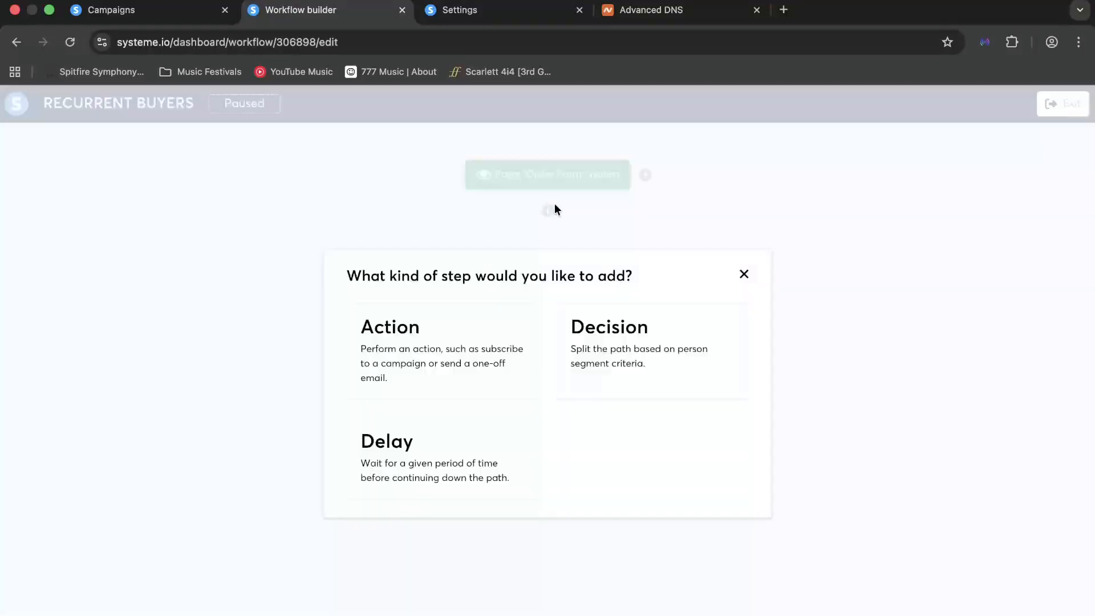
pyautogui.click(744, 274)
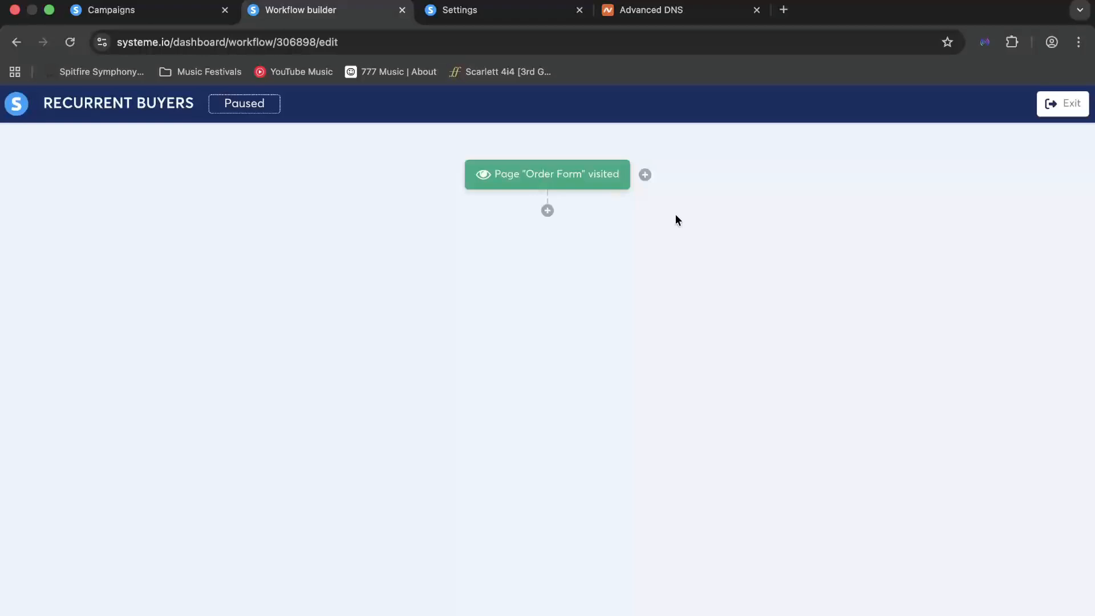
# Step: Add a second trigger to the workflow that fires when the Subscribers tag is added to a contact
pyautogui.click(645, 175)
pyautogui.click(538, 353)
pyautogui.click(482, 426)
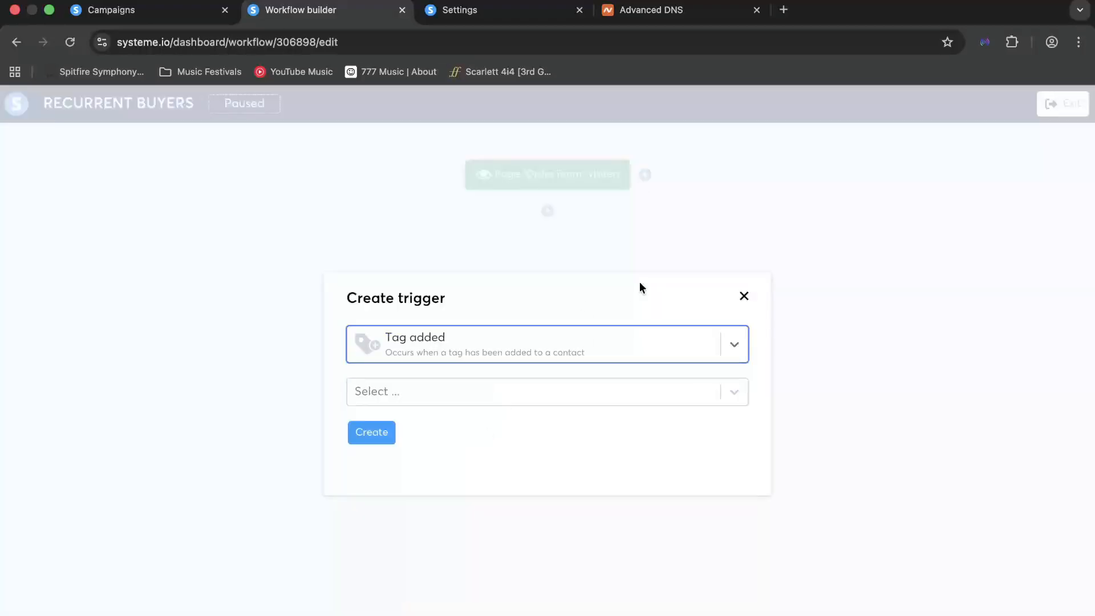
pyautogui.click(434, 392)
pyautogui.click(421, 427)
pyautogui.click(381, 438)
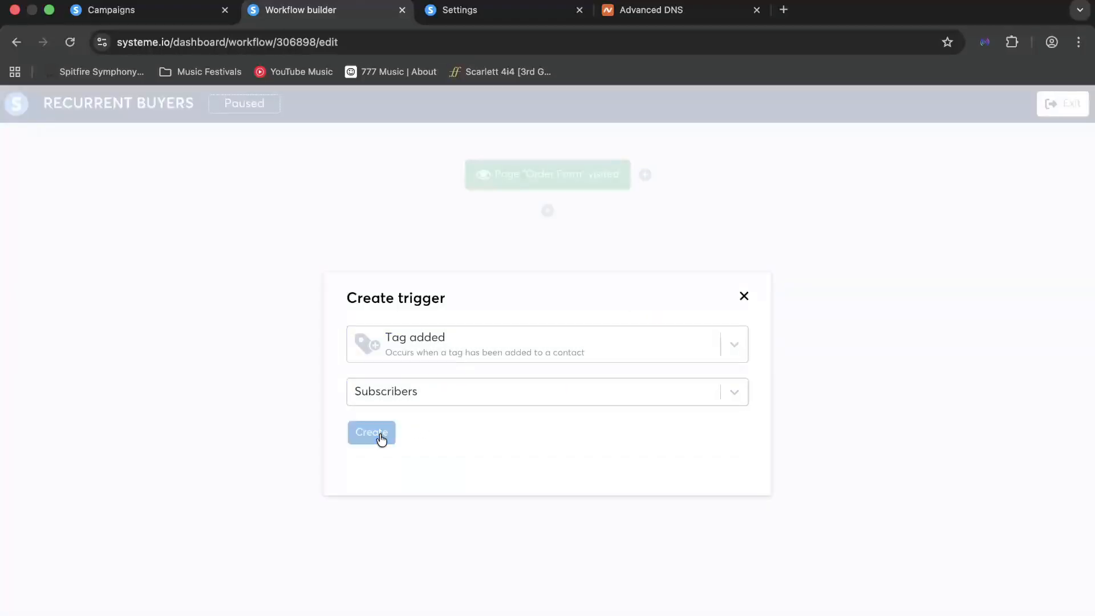
# Step: Try to add a Subscribe to campaign action below the triggers, and dismiss the action dialog
pyautogui.click(547, 211)
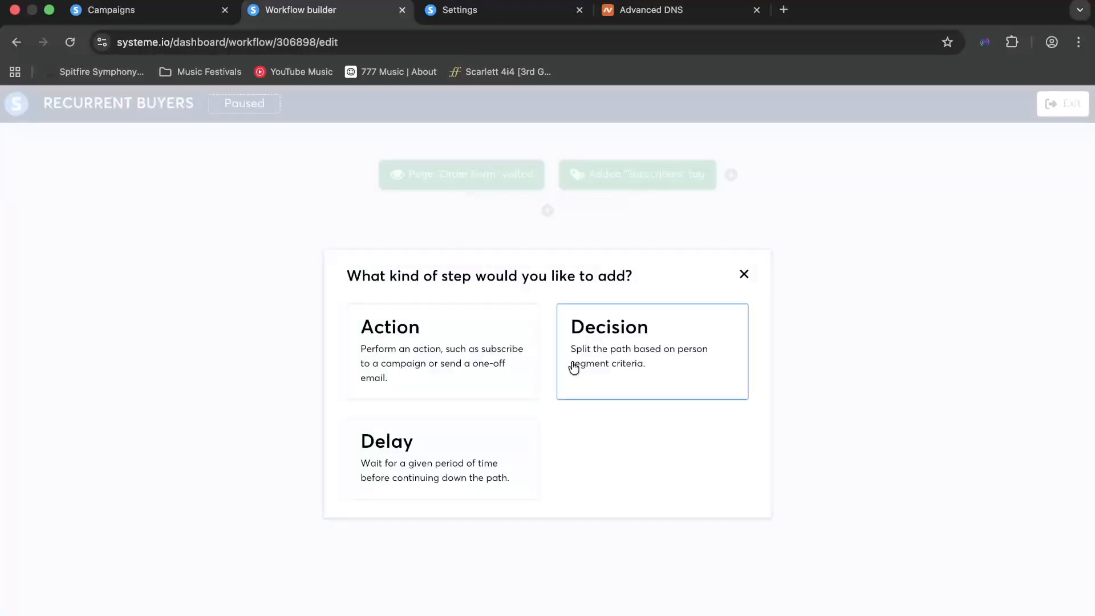
pyautogui.click(472, 330)
pyautogui.click(472, 342)
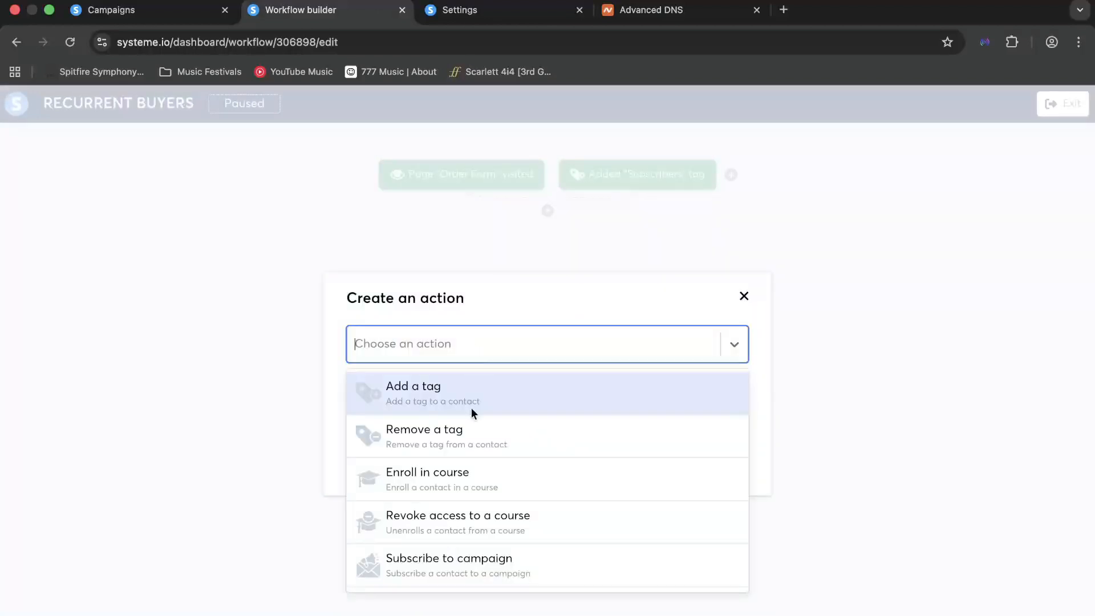
pyautogui.click(489, 559)
pyautogui.click(374, 387)
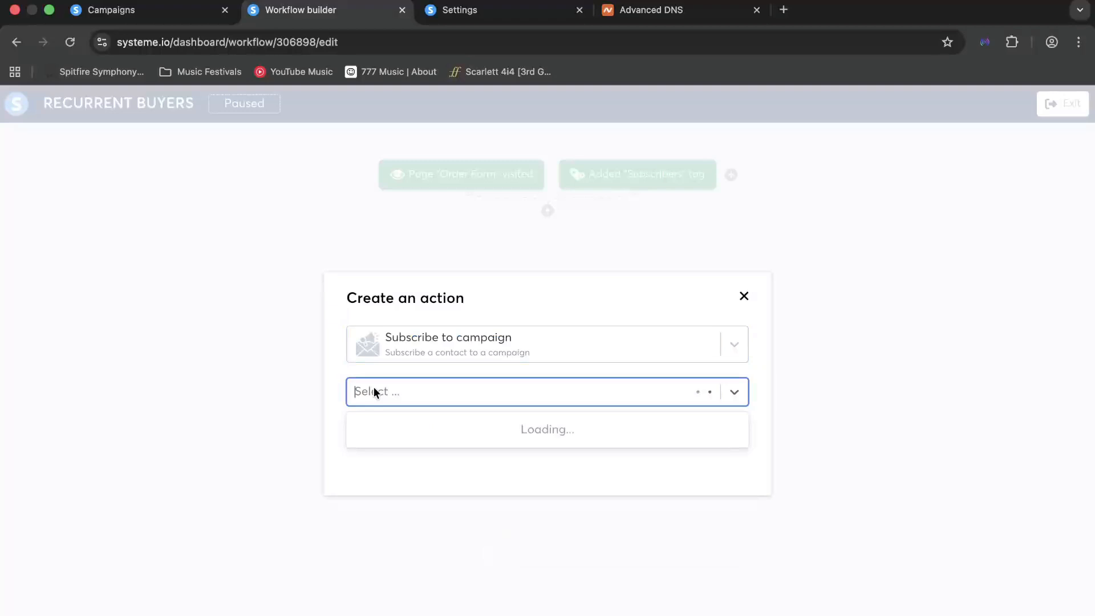
pyautogui.click(466, 447)
pyautogui.click(376, 433)
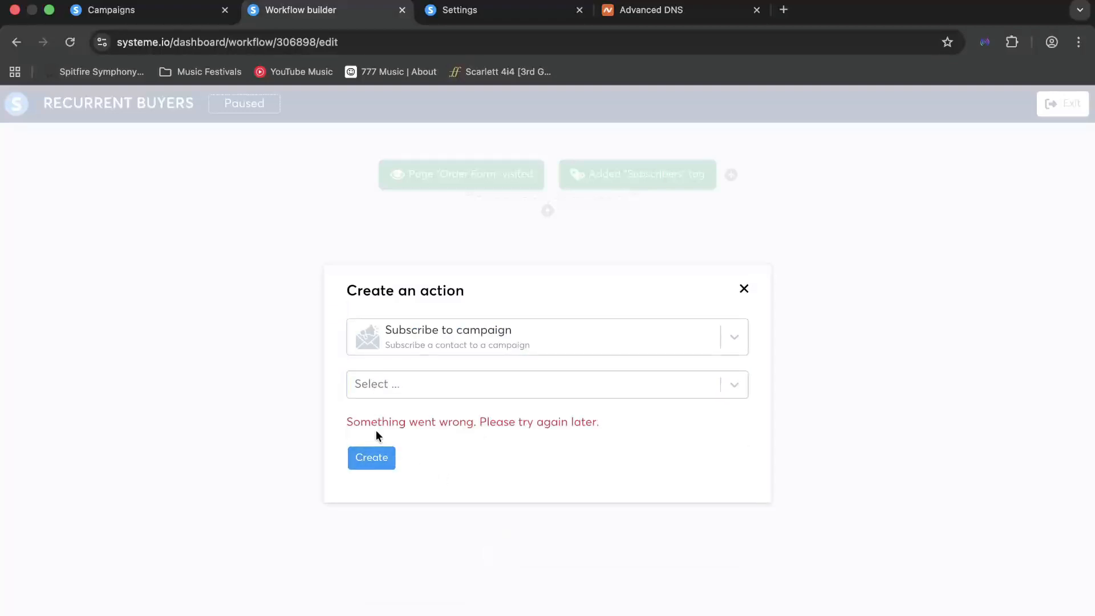
pyautogui.click(744, 289)
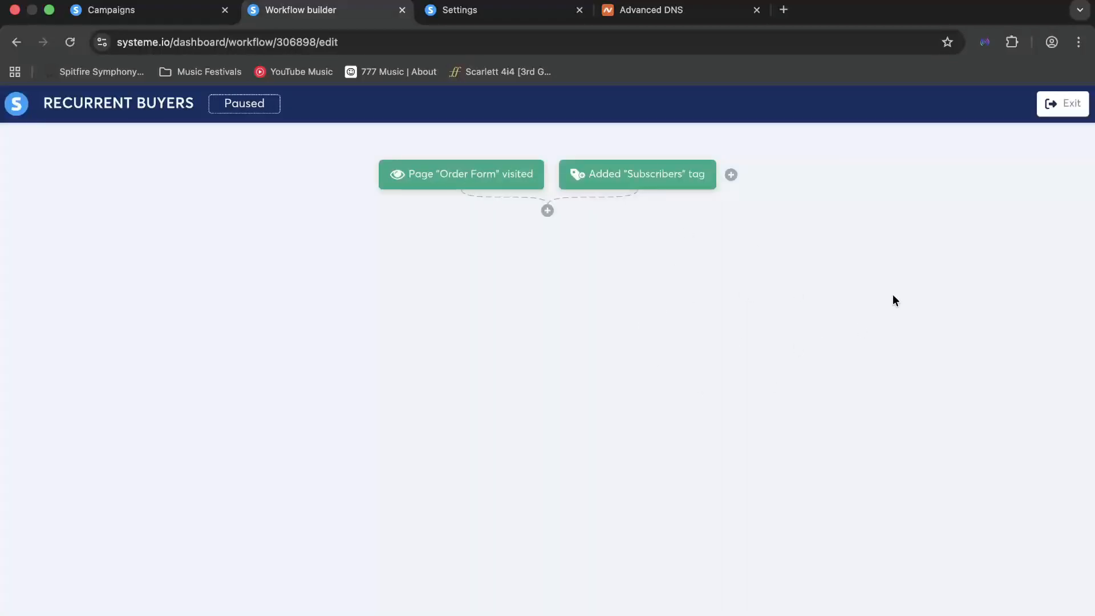
# Step: Exit the workflow and examine the NFT 1 physical product's description, pricing, tax, inventory, shipping, media and options
pyautogui.click(1055, 112)
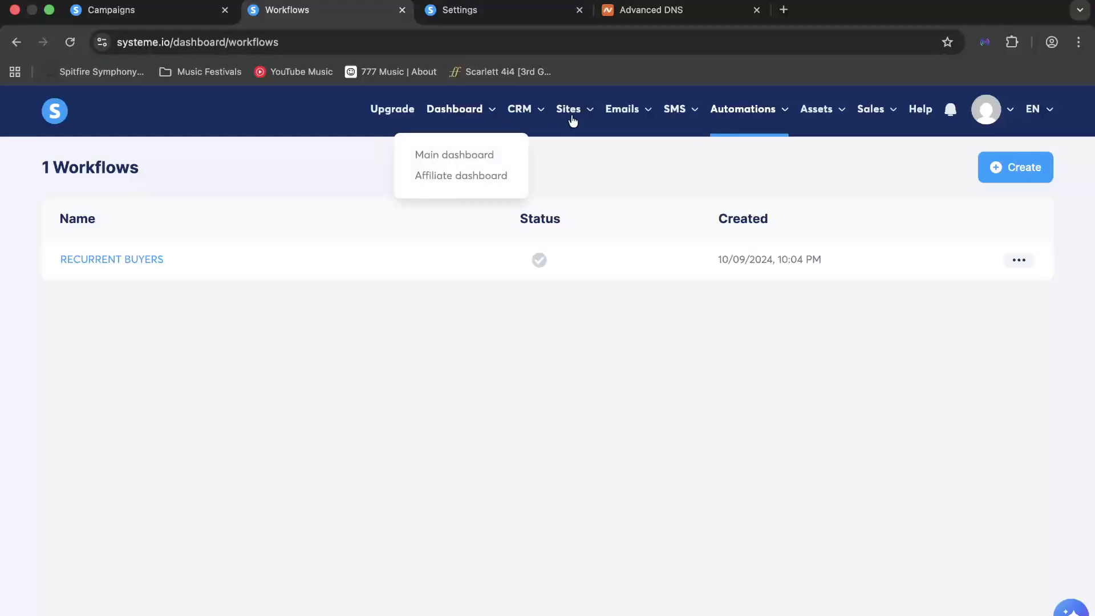
pyautogui.moveTo(830, 114)
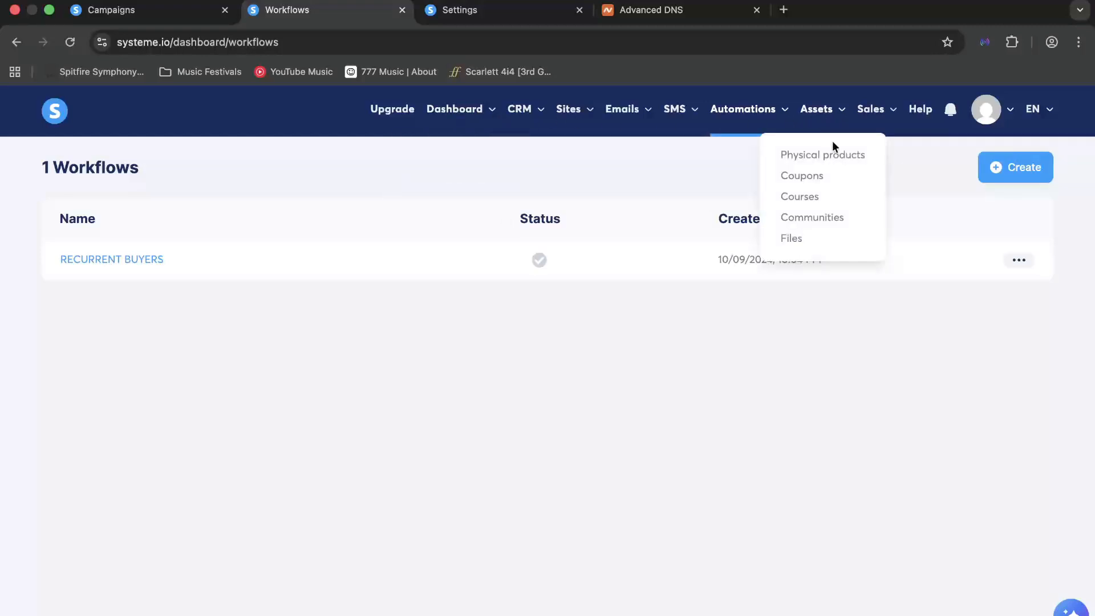
pyautogui.click(840, 159)
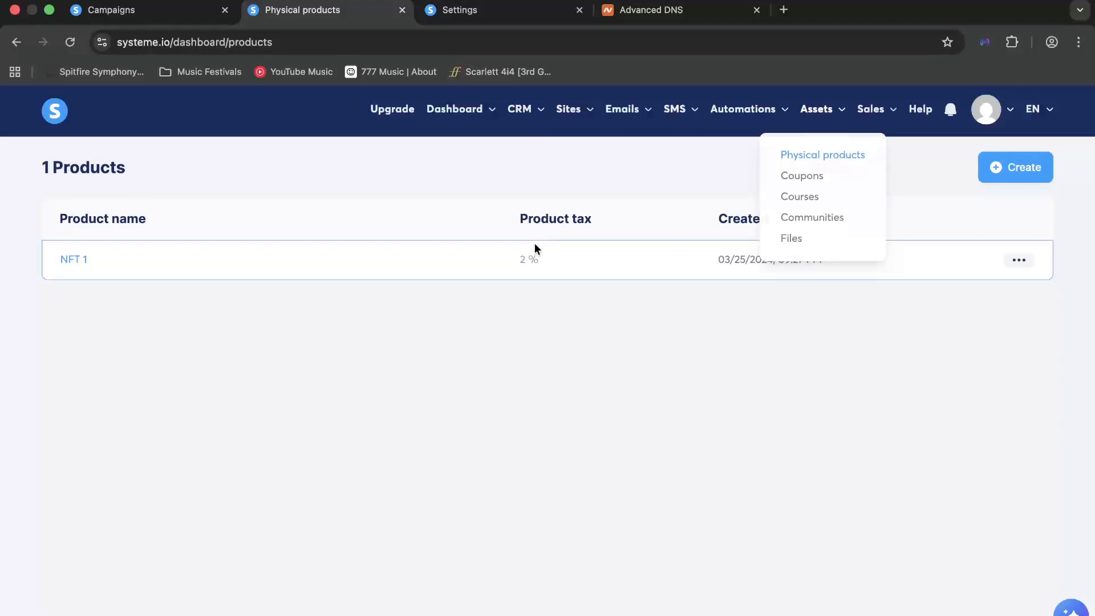
pyautogui.click(81, 260)
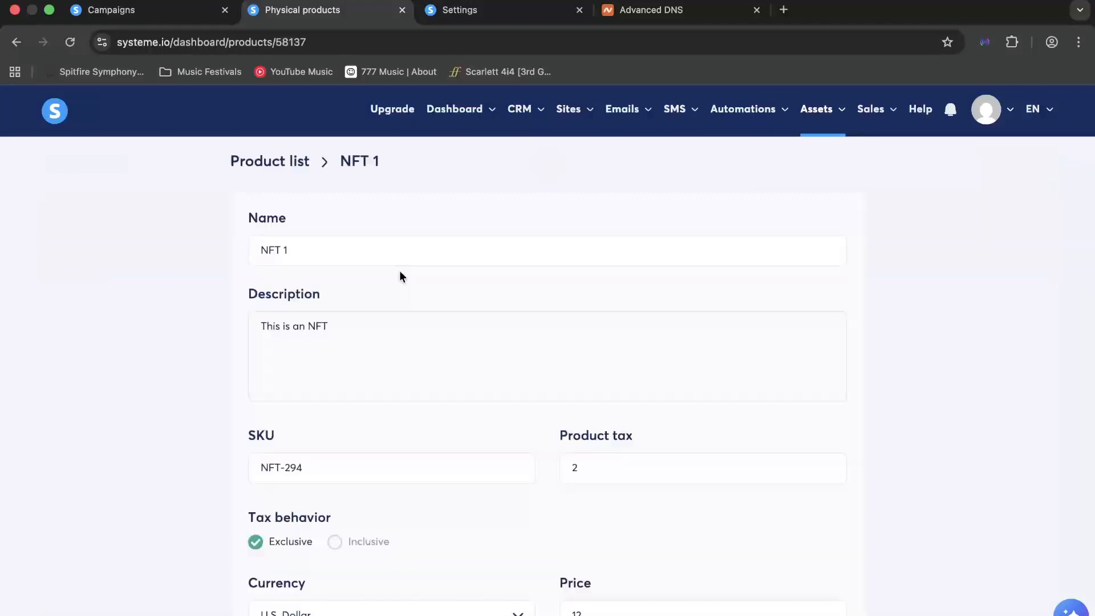
pyautogui.scroll(-3, 464, 359)
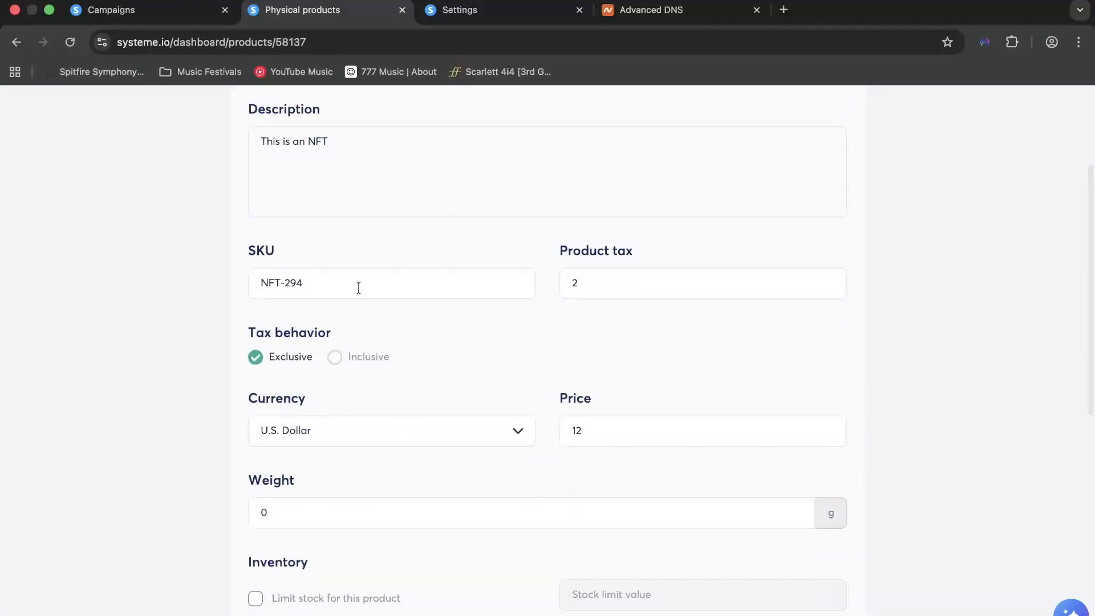
pyautogui.scroll(-1, 461, 397)
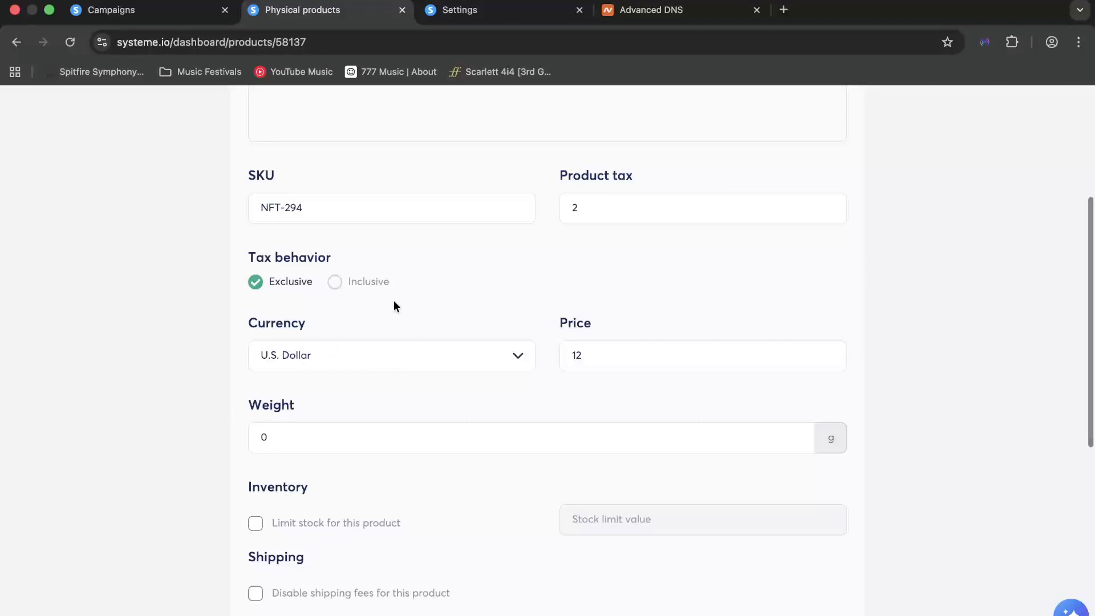
pyautogui.scroll(-4, 394, 306)
pyautogui.scroll(-5, 450, 317)
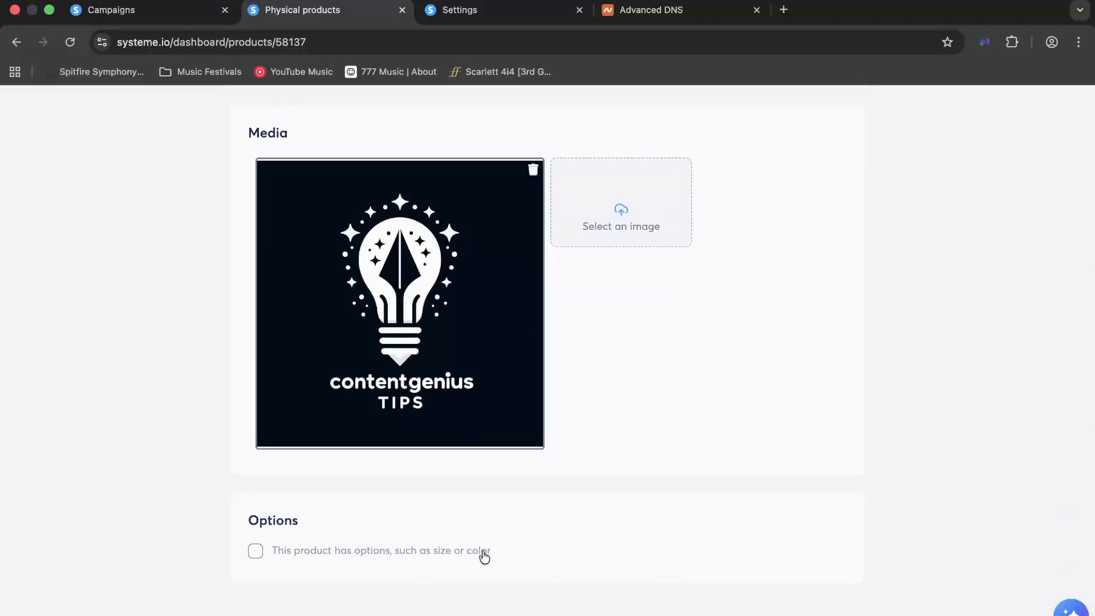
pyautogui.scroll(10, 770, 391)
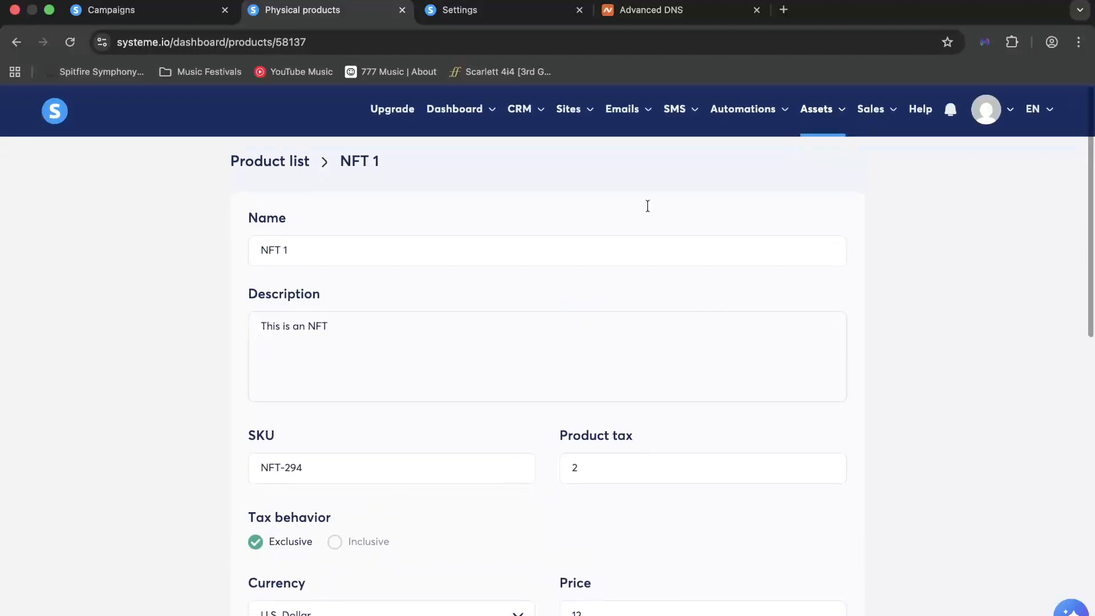
# Step: Leave the NFT 1 product for the product list, and look through the Profile, Account and Custom domains pages of the user settings
pyautogui.click(276, 165)
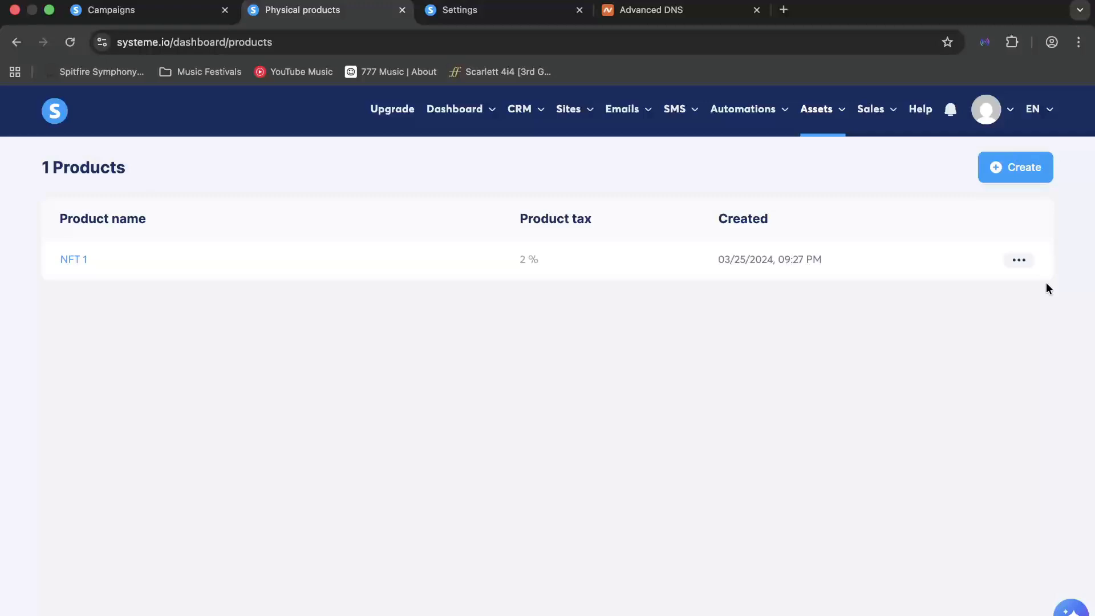
pyautogui.moveTo(1021, 113)
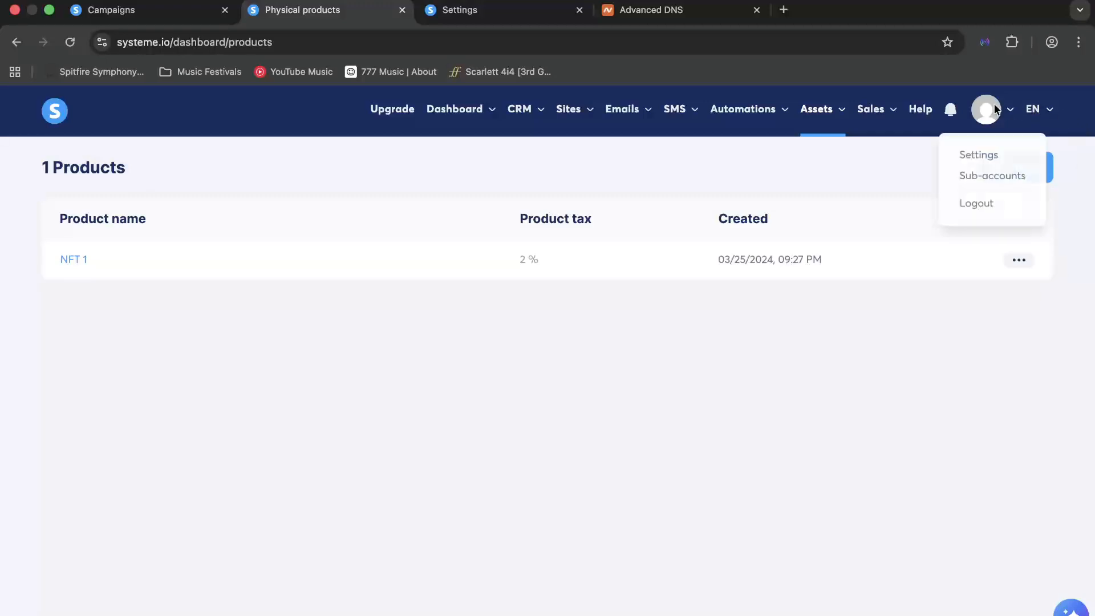
pyautogui.click(991, 161)
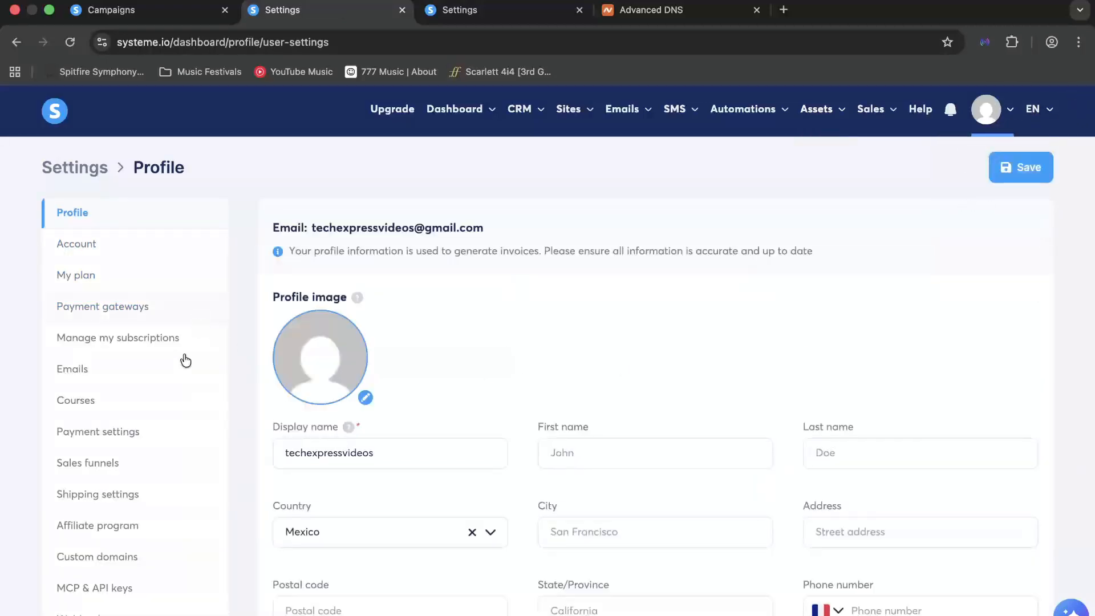
pyautogui.scroll(-3, 142, 447)
pyautogui.scroll(-2, 143, 447)
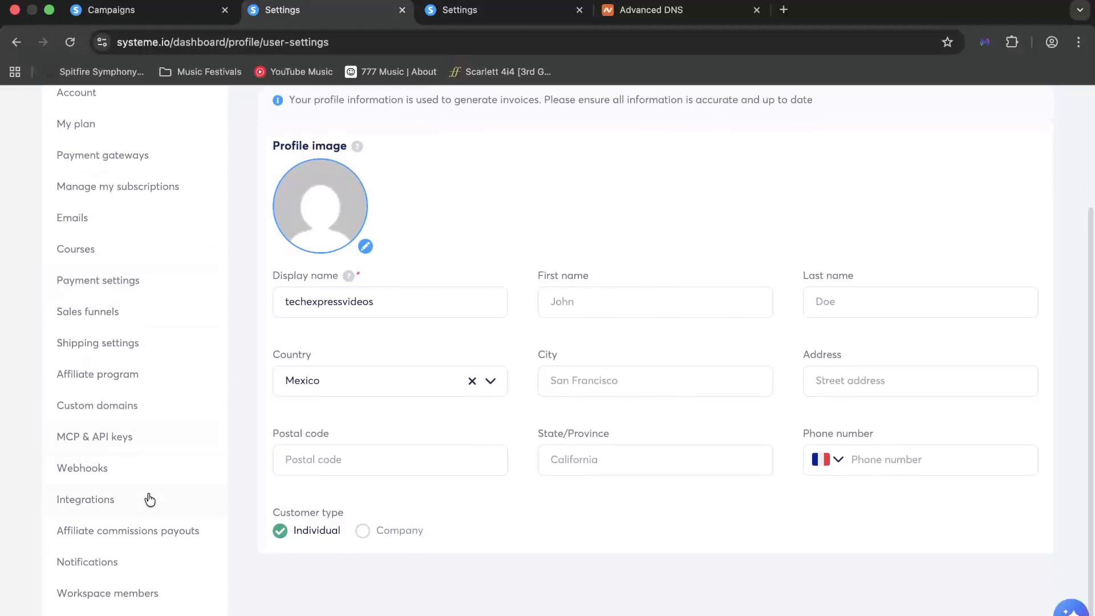
pyautogui.scroll(5, 149, 499)
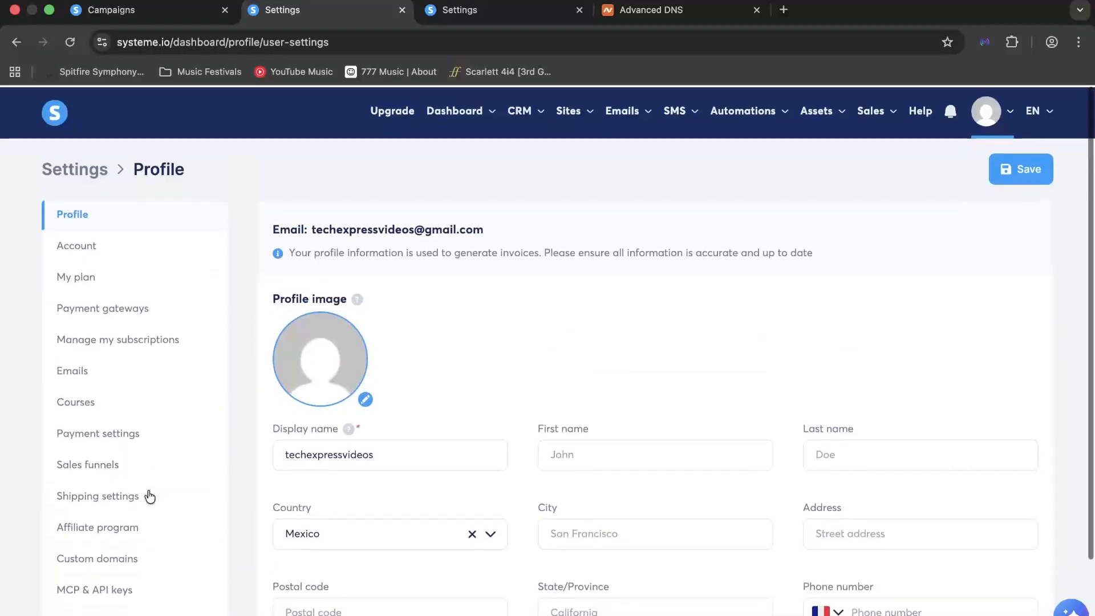
pyautogui.click(131, 243)
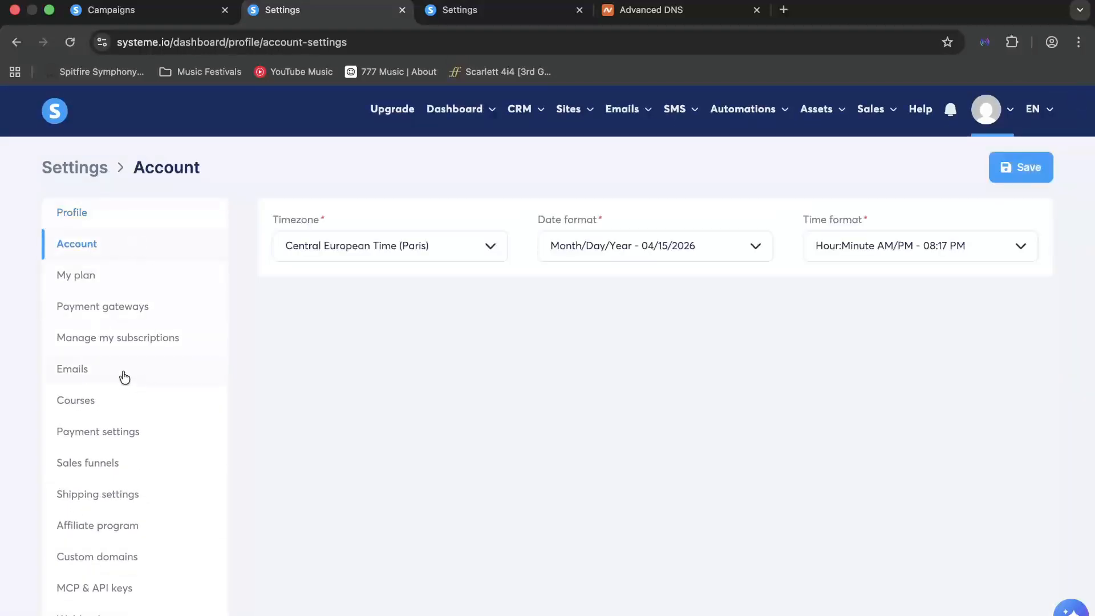
pyautogui.click(144, 569)
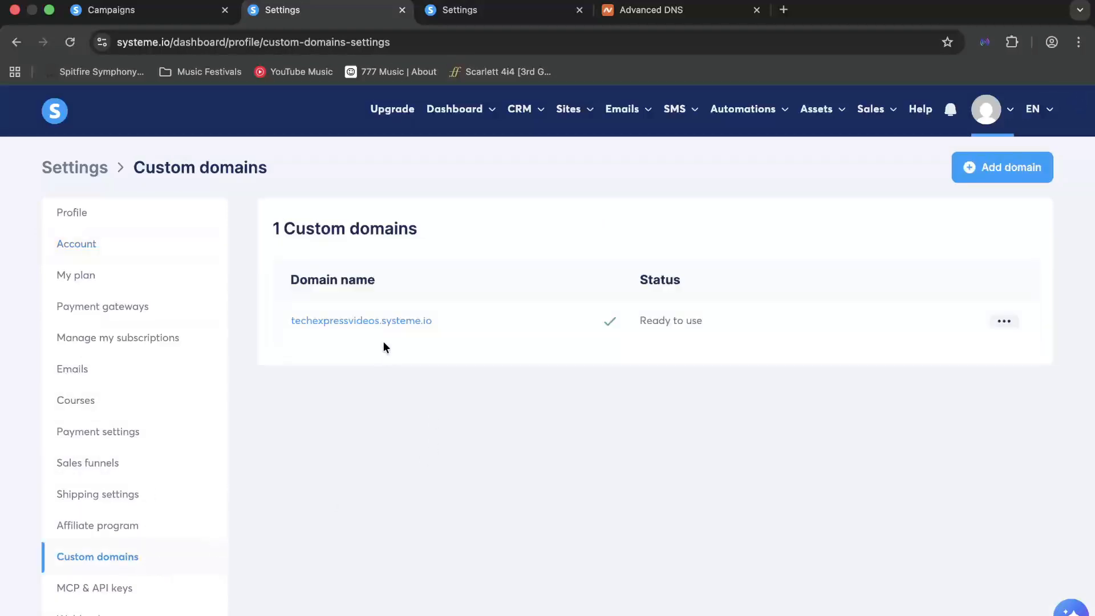